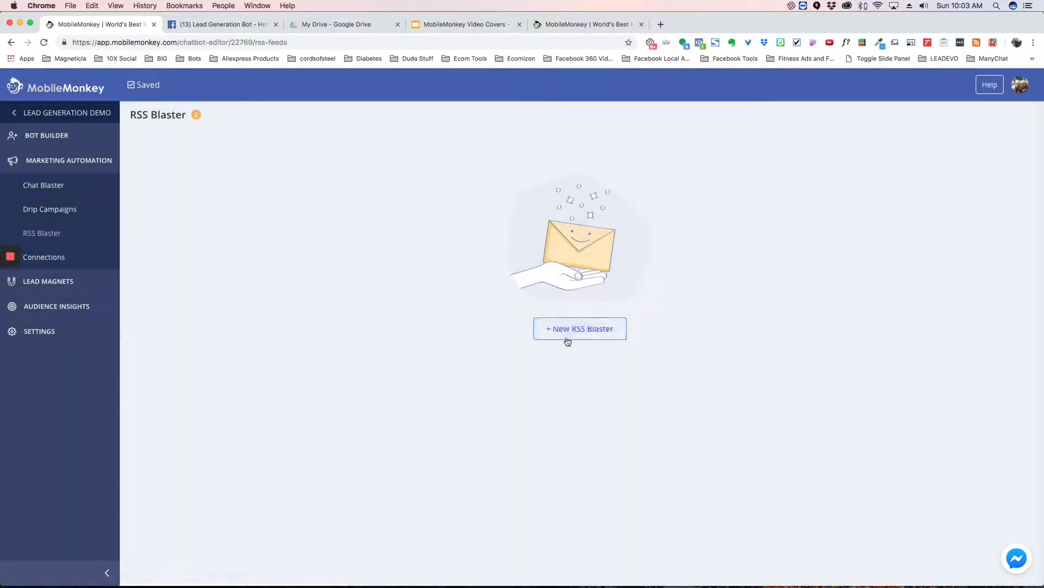
Create a new RSS Blaster and name it RSS Demo.
left_click(571, 336)
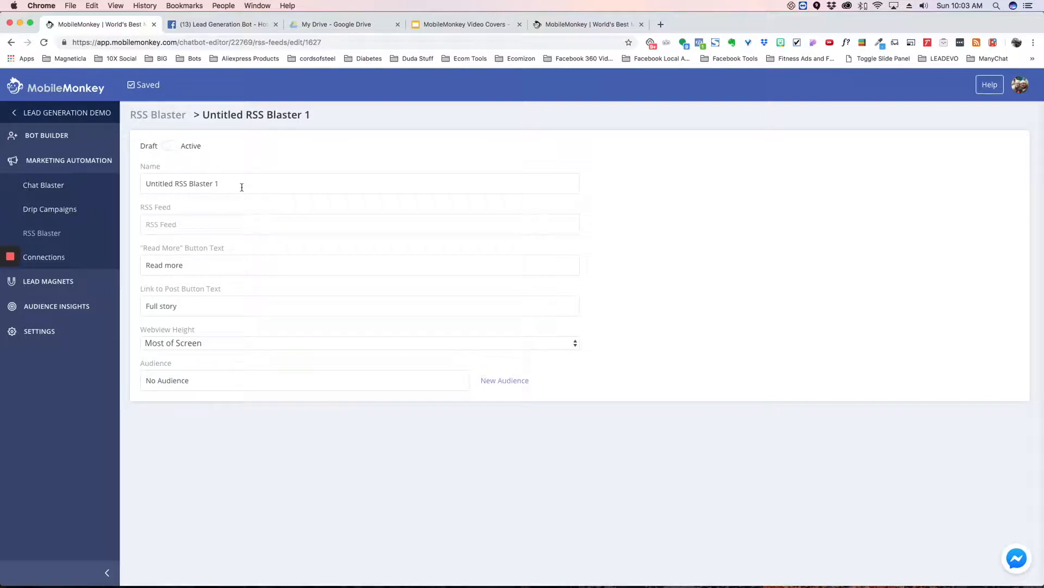
left_click(169, 146)
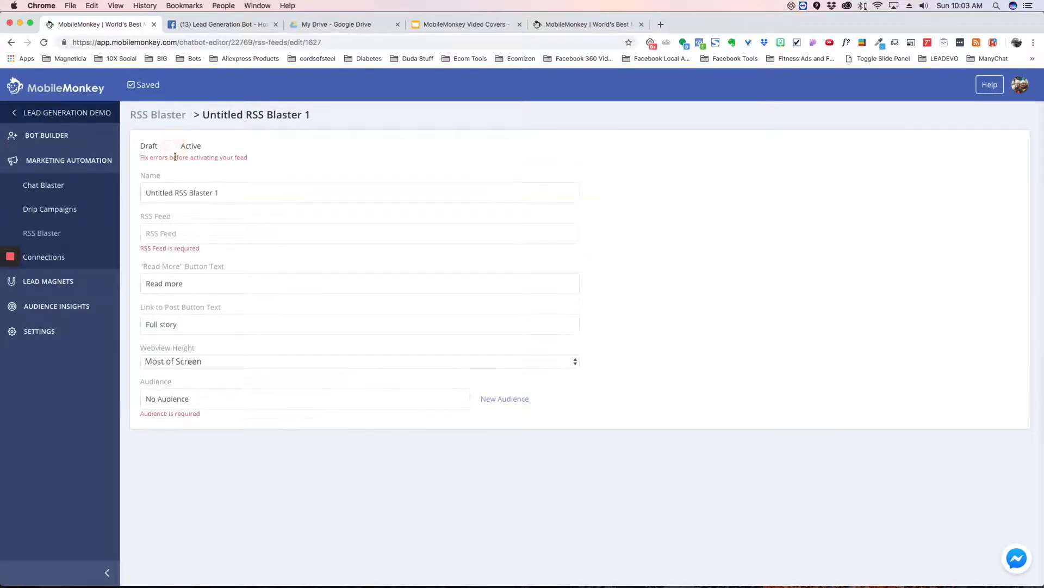
left_click_drag(245, 196, 125, 170)
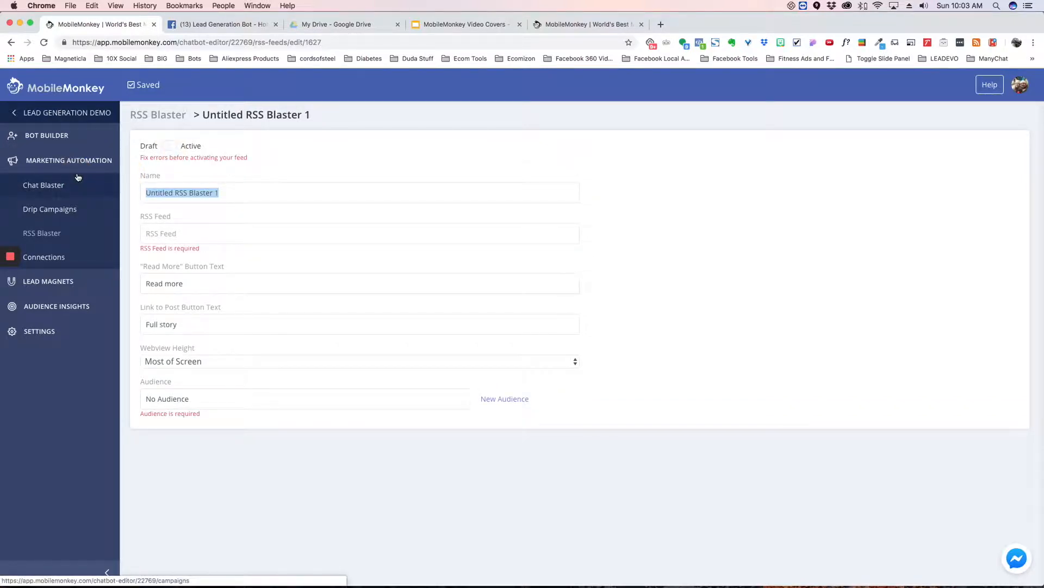
type("RSS")
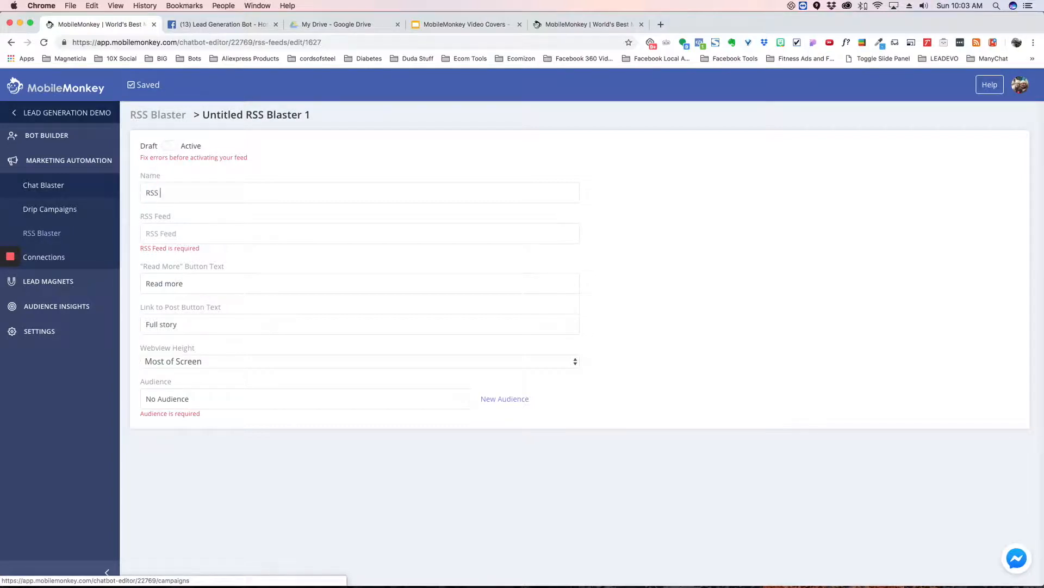
type(" Demo")
Open the MobileMonkey website's blog and load its RSS feed by adding /rss to the blog address.
left_click(174, 233)
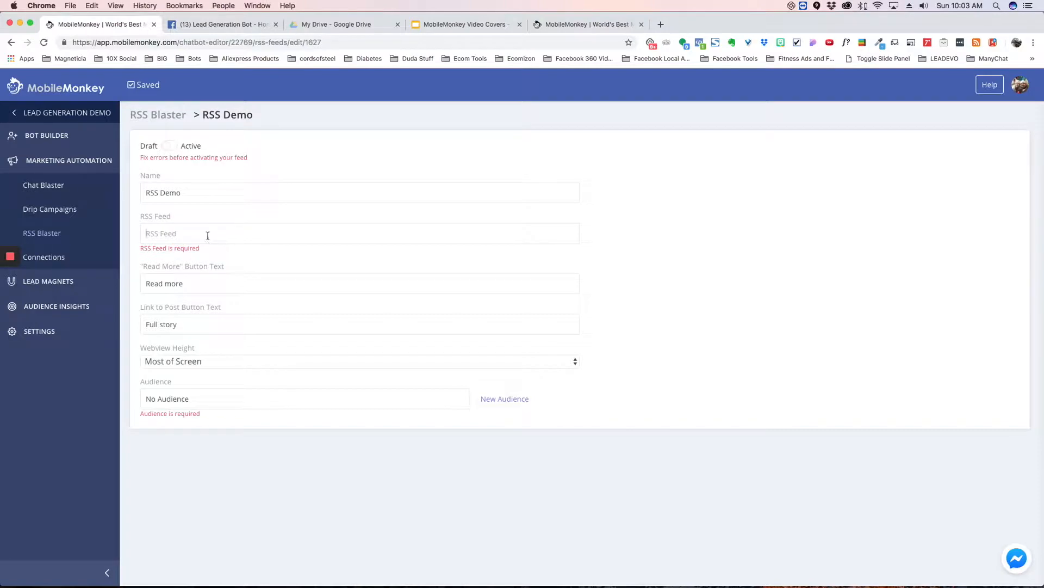
left_click(585, 25)
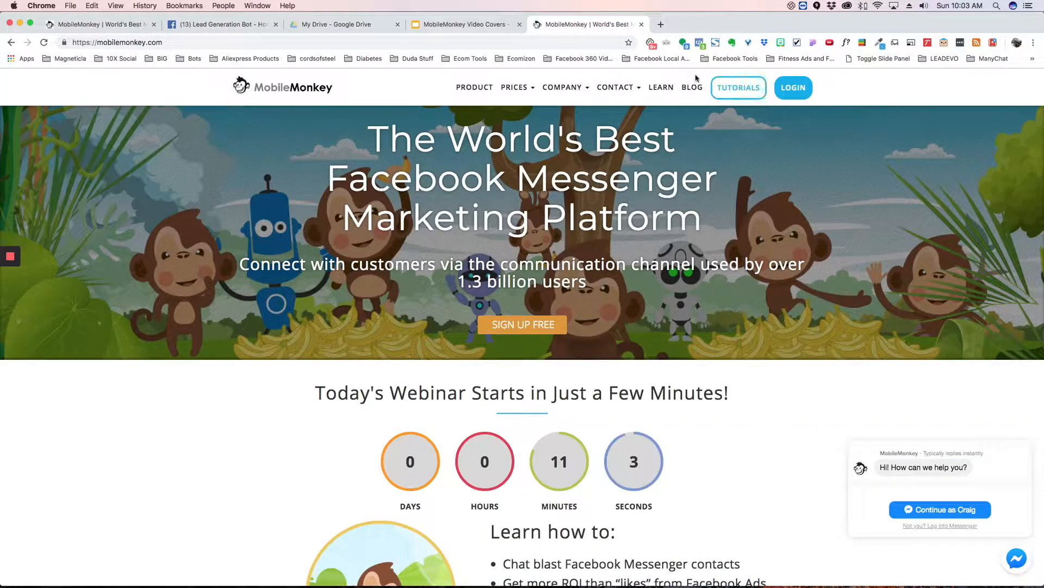
left_click(691, 90)
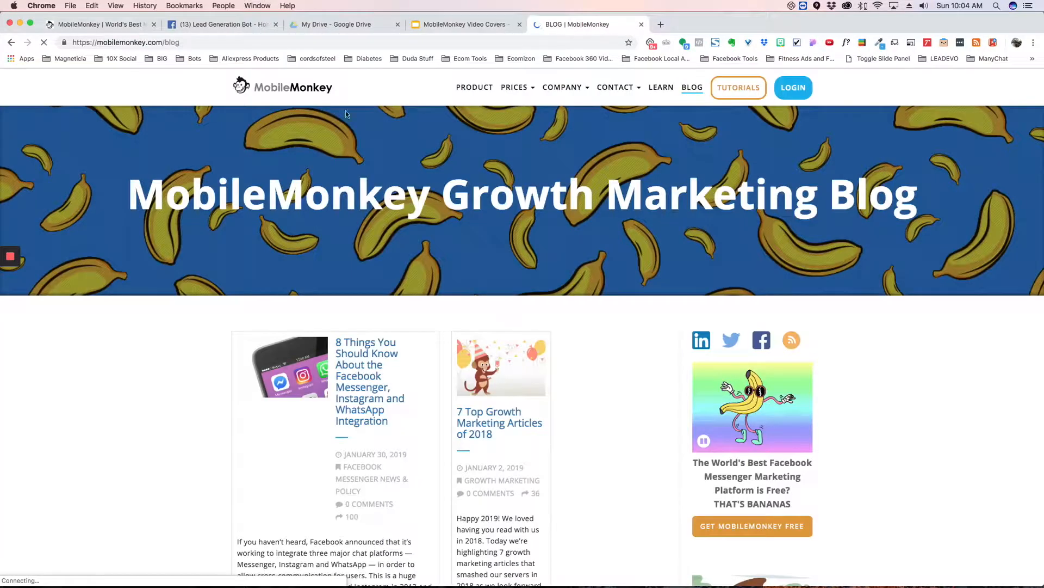
left_click(211, 43)
left_click(211, 43)
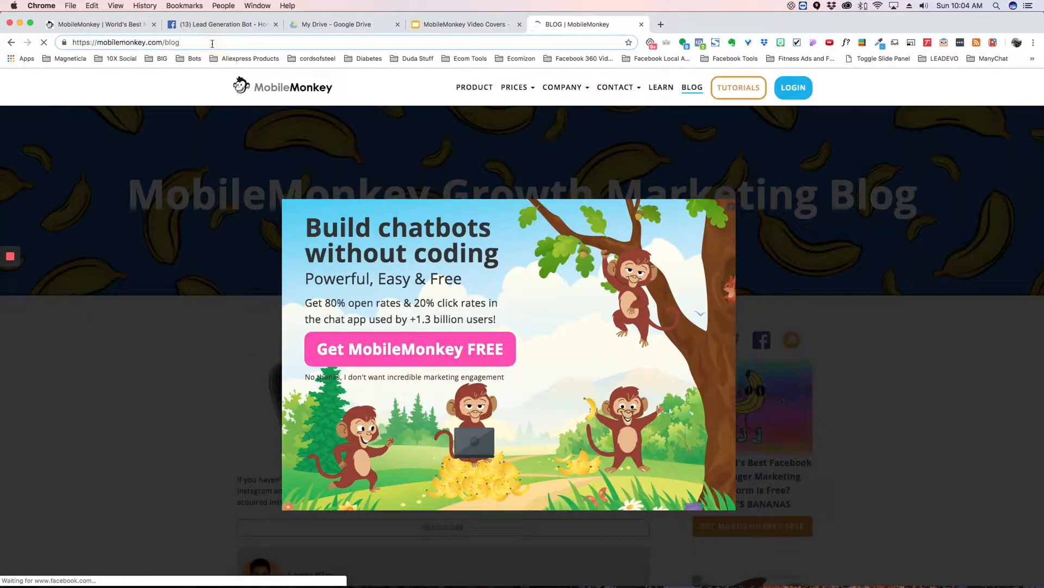
type("/rss")
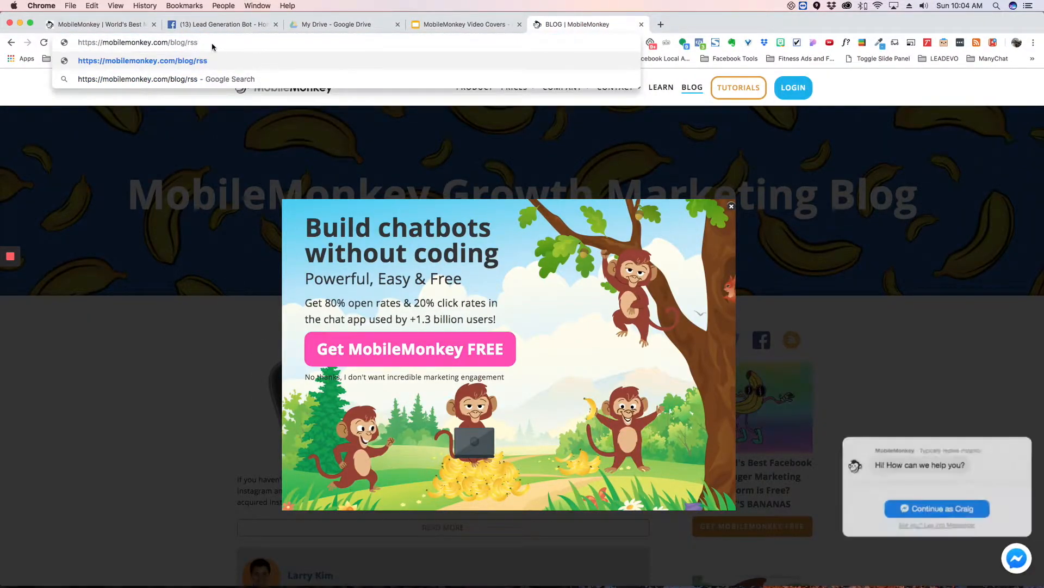
key("Return")
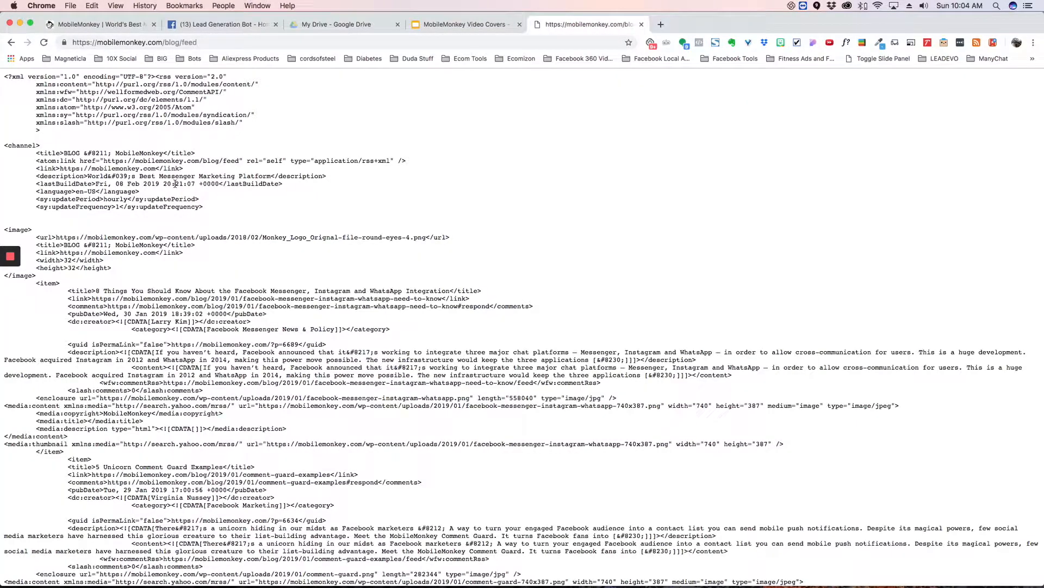
left_click(160, 41)
key("super+c")
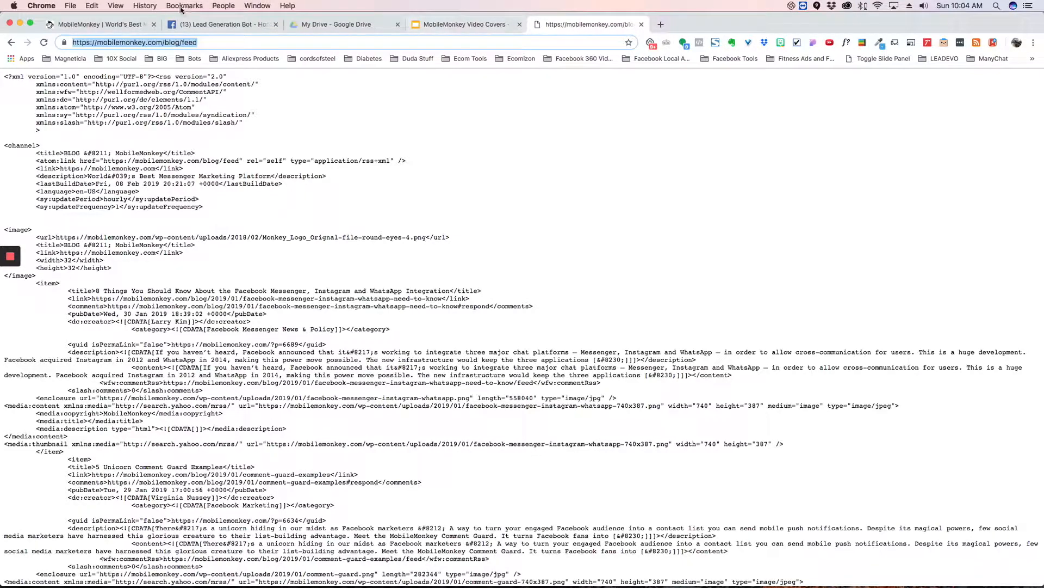
left_click(115, 25)
left_click(198, 238)
key("super+v")
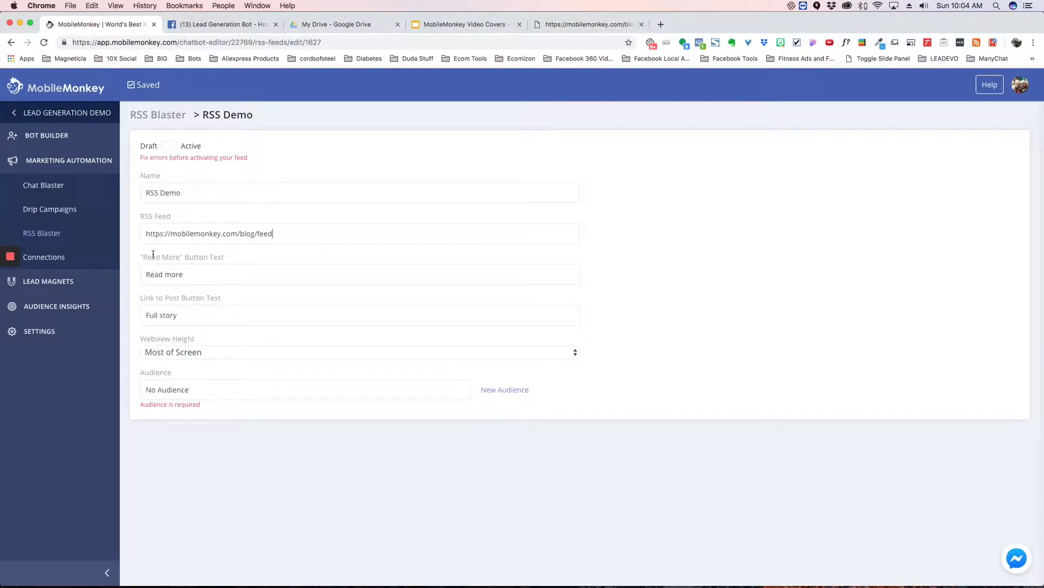
Keep the button texts "Read more" and "Full story" and choose Most of Screen as the webview height.
left_click(220, 275)
left_click(193, 315)
left_click(243, 351)
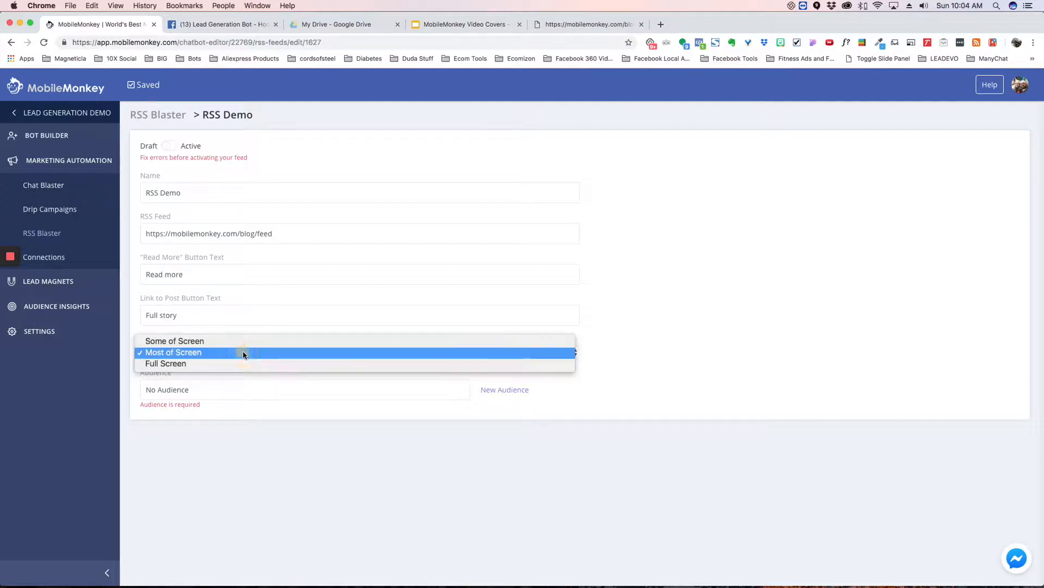
left_click(208, 351)
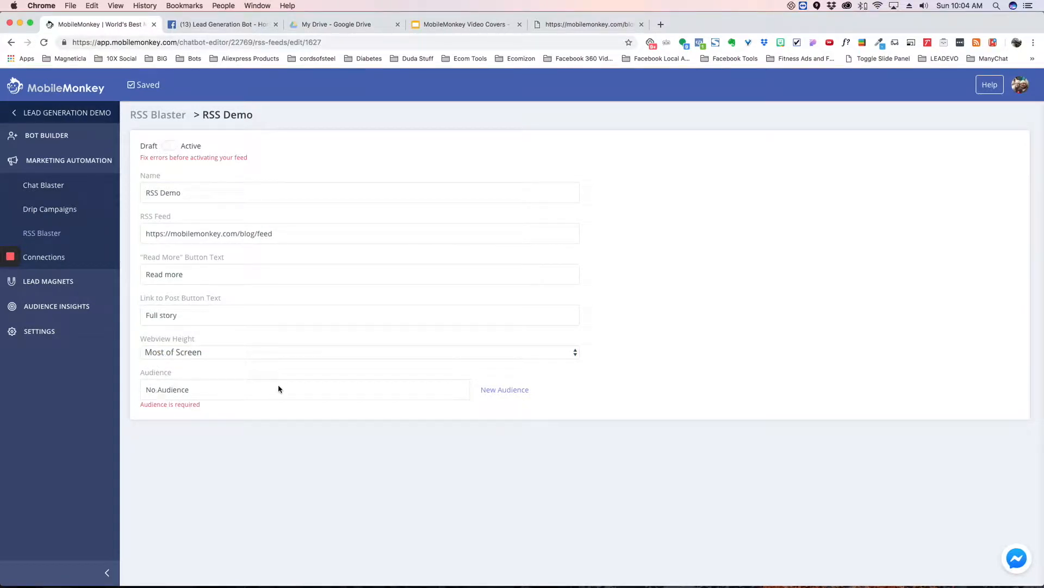
Set the blaster's audience to All Leads and switch it from Draft to Active.
left_click(306, 390)
scroll(270, 389, "down", 3)
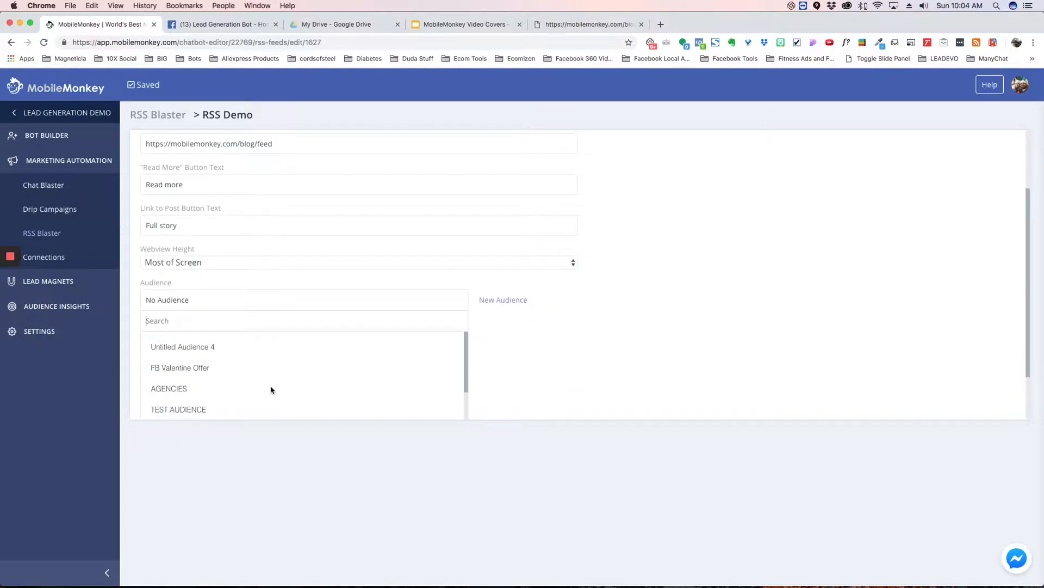
scroll(270, 390, "down", 5)
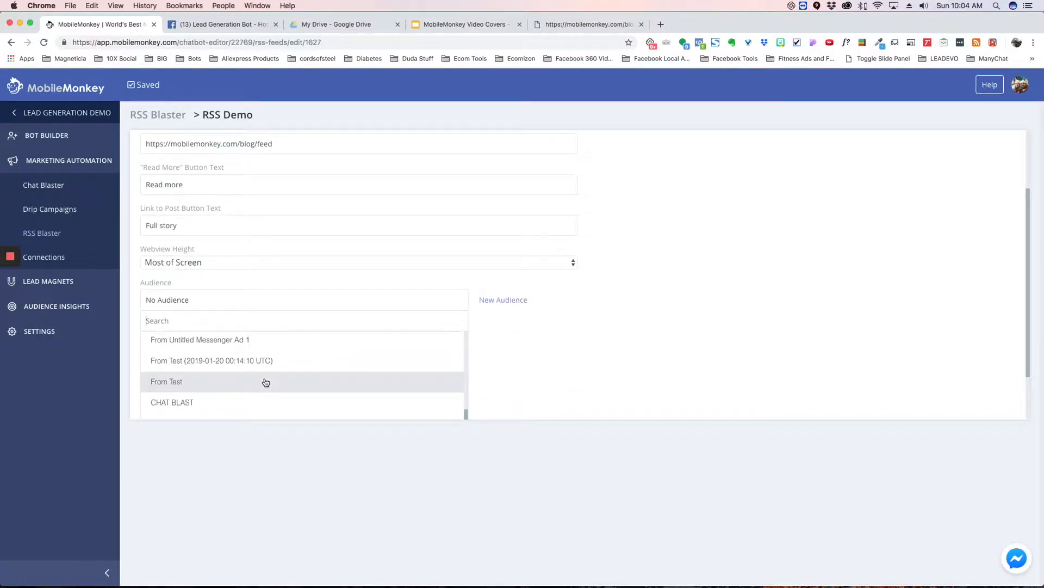
type("all")
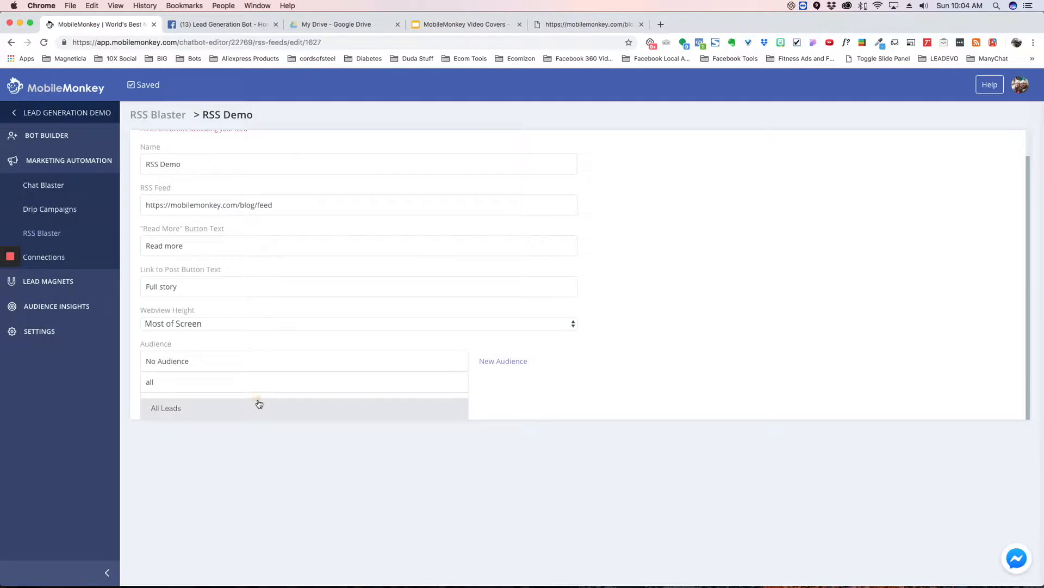
left_click(256, 400)
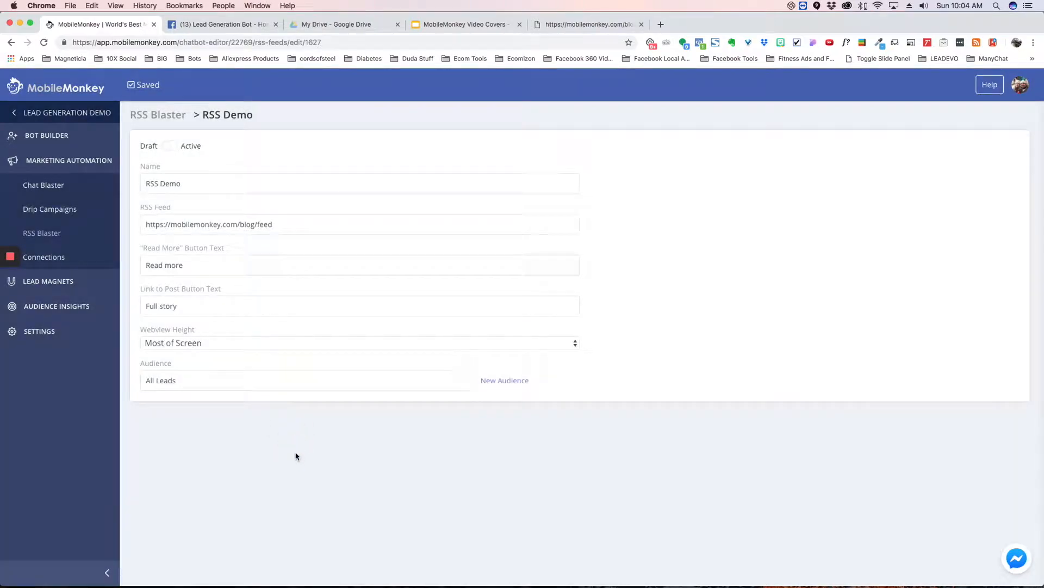
left_click(169, 146)
Switch to the Lead Generation Bot page on Facebook and request the blog post's summary with Read more in the chat.
left_click(222, 25)
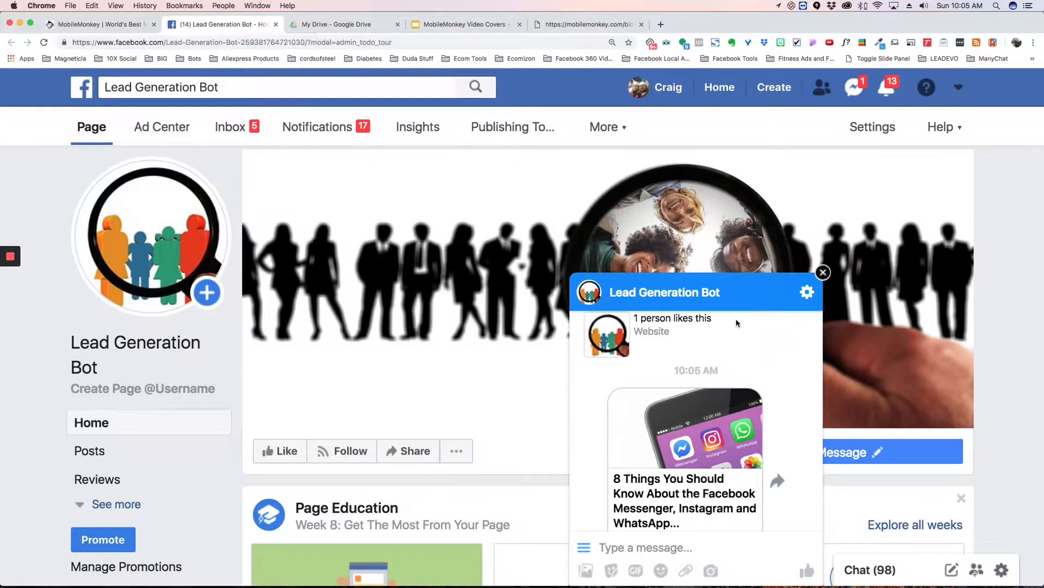
scroll(697, 477, "down", 2)
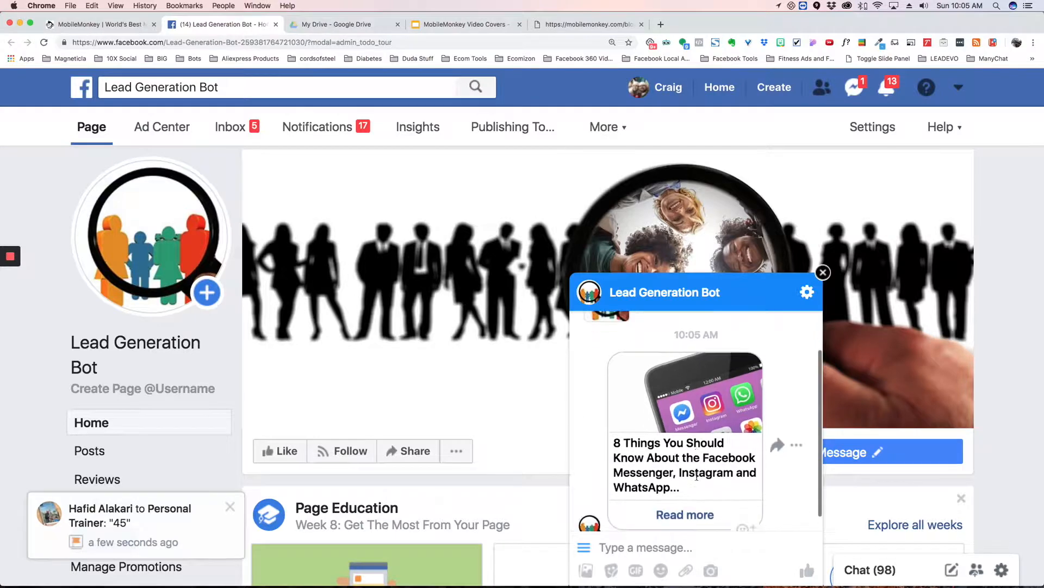
scroll(734, 459, "down", 1)
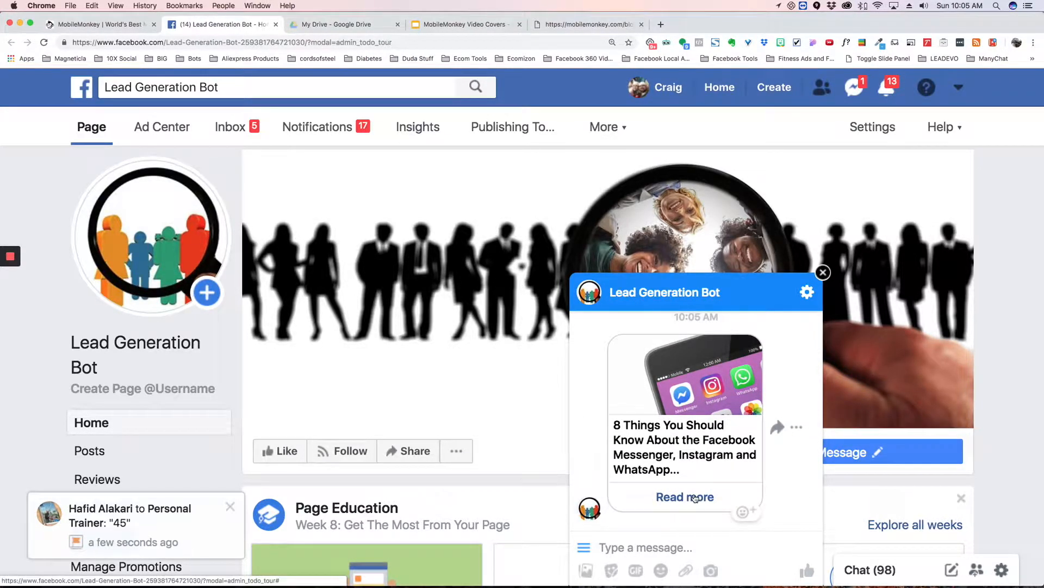
left_click(694, 497)
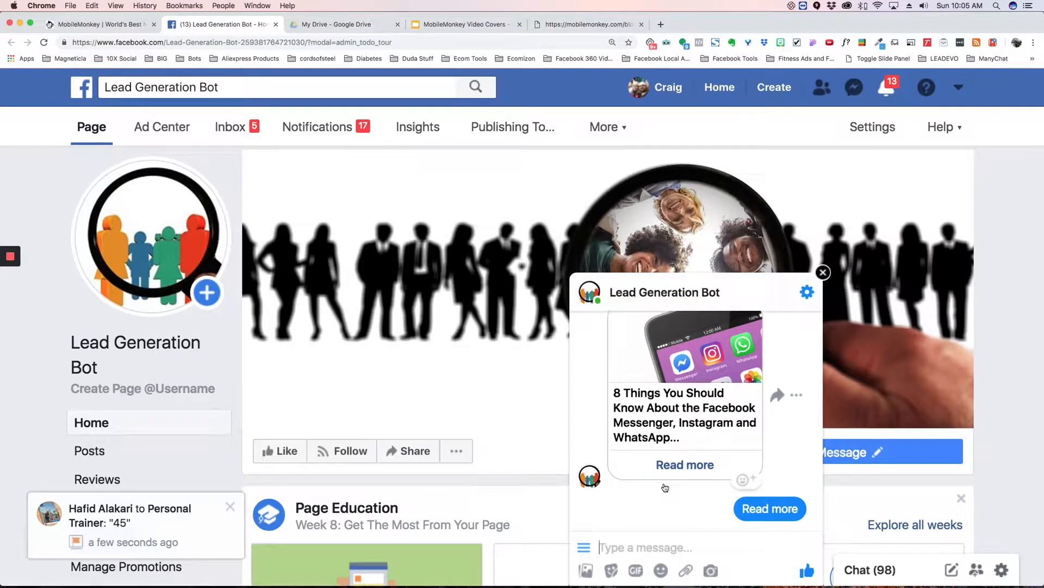
scroll(666, 389, "up", 2)
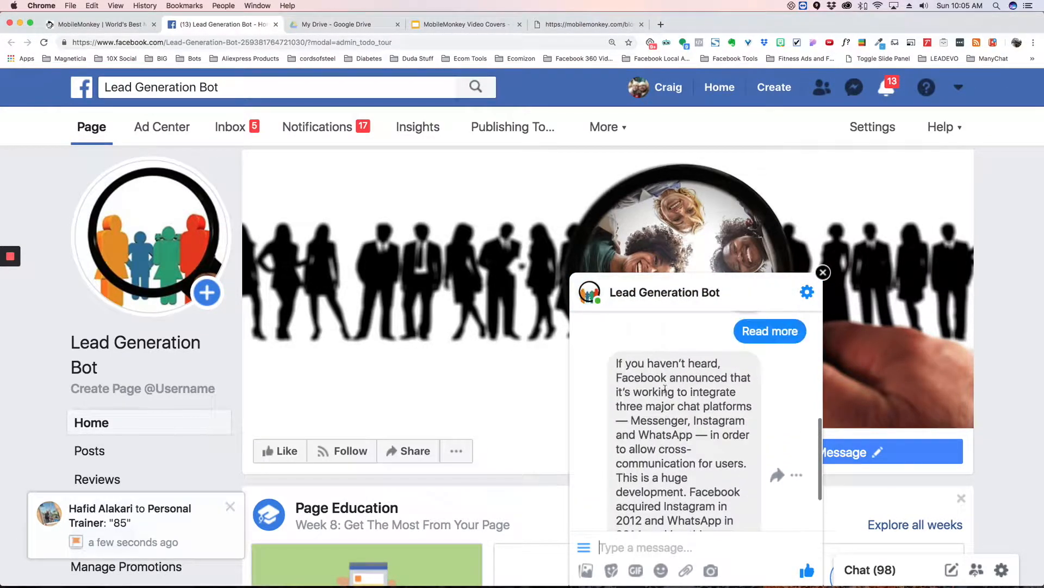
scroll(693, 432, "down", 2)
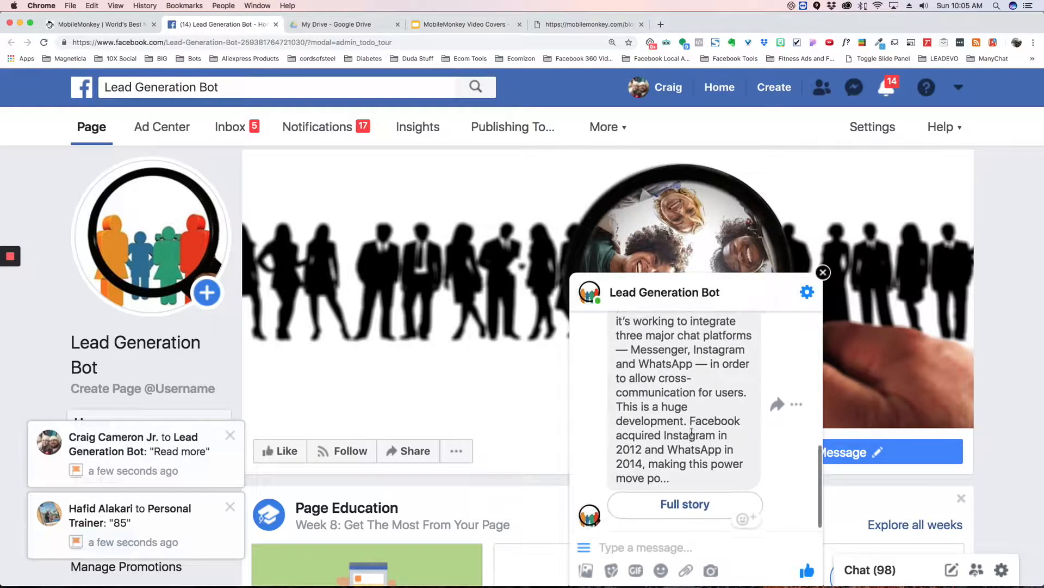
Open the post's full story from the chat, look through the article and return to the Facebook page.
left_click(692, 498)
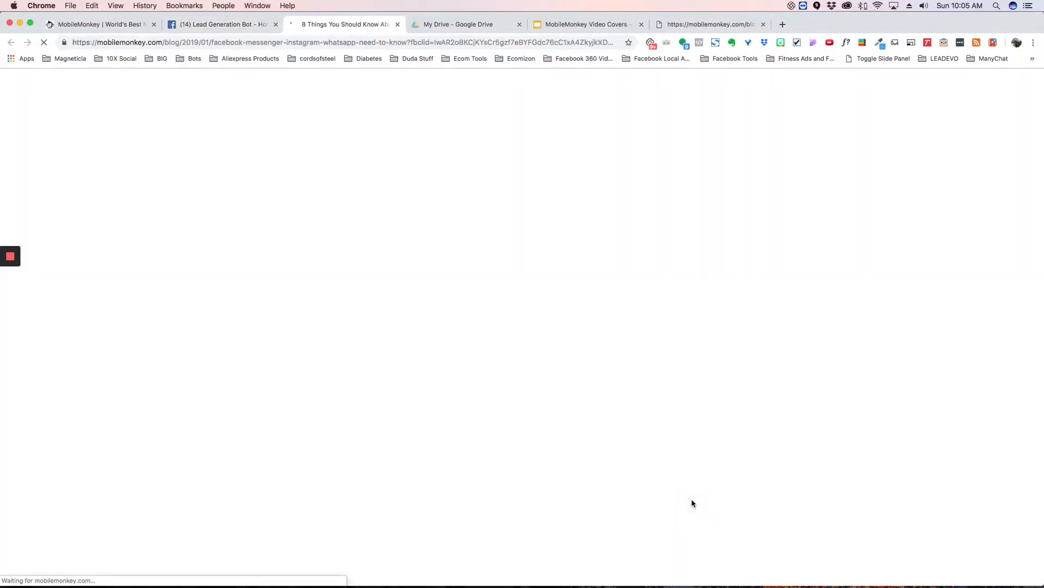
scroll(501, 420, "down", 5)
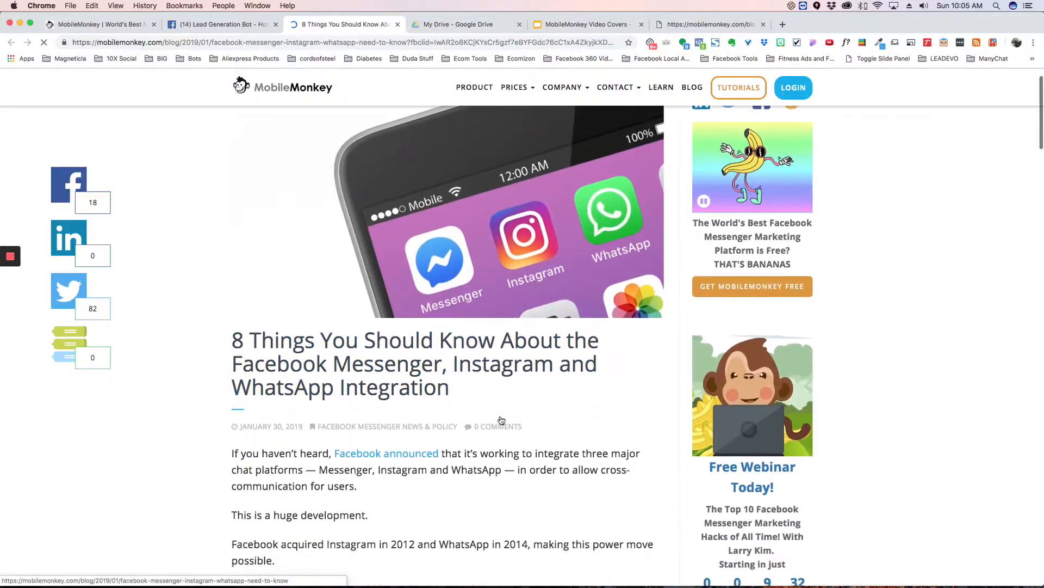
scroll(501, 420, "down", 6)
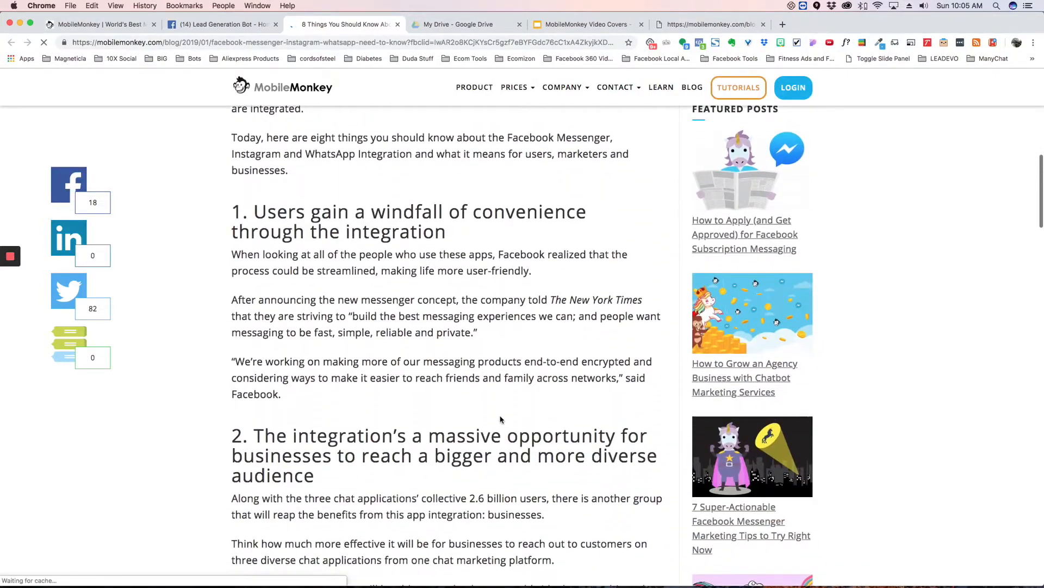
scroll(501, 420, "up", 11)
scroll(501, 420, "down", 1)
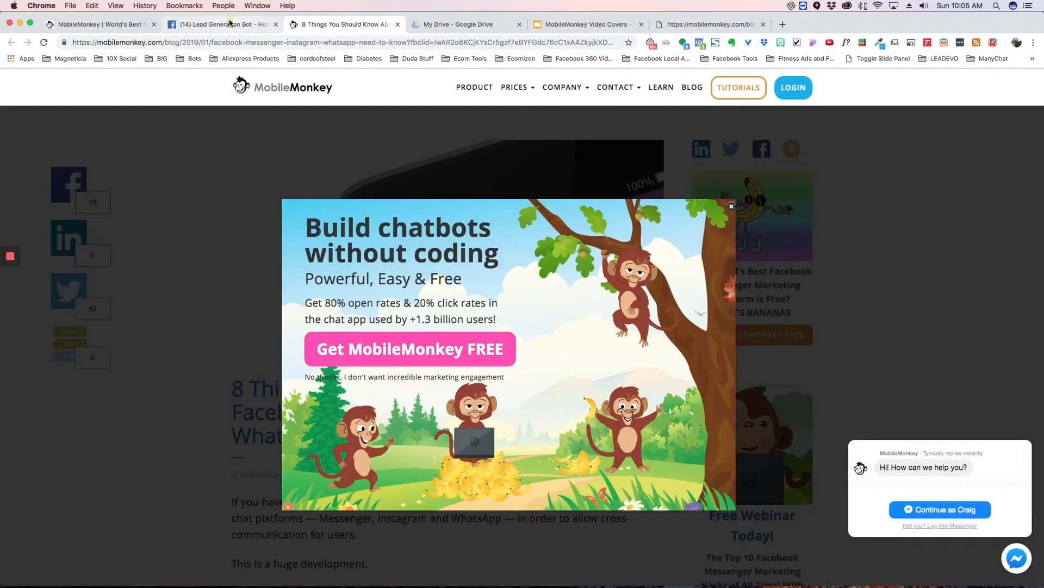
left_click(223, 24)
Return to MobileMonkey and create a dialogue named "Blog UPdates" in the bot's Default Folder.
left_click(101, 25)
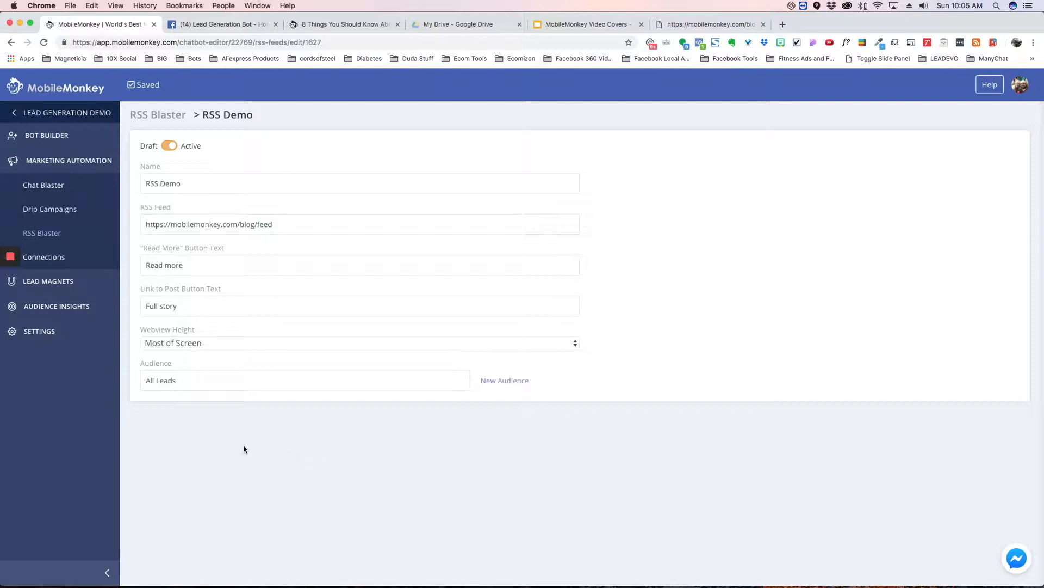
left_click(49, 138)
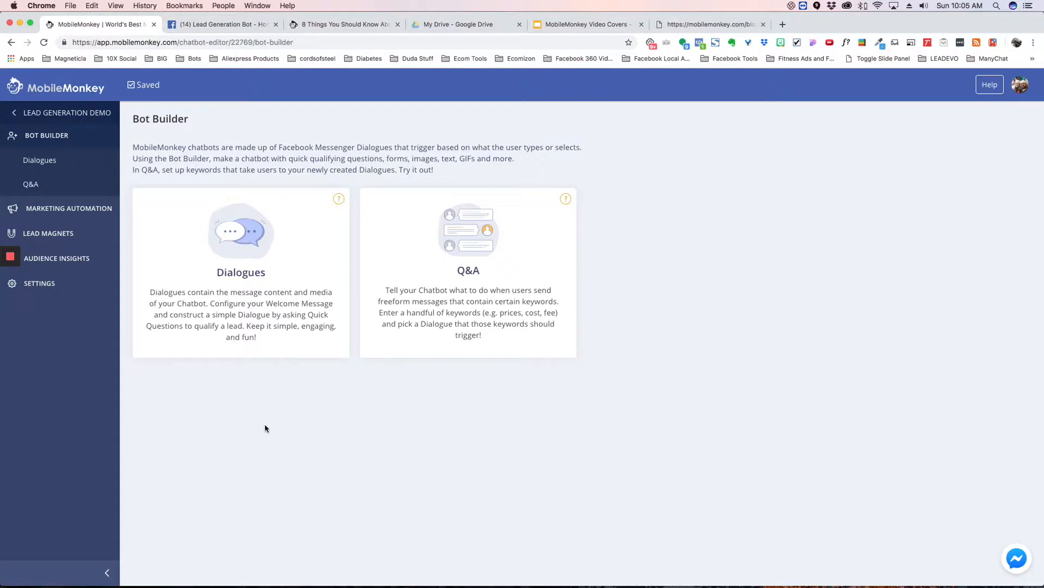
left_click(43, 161)
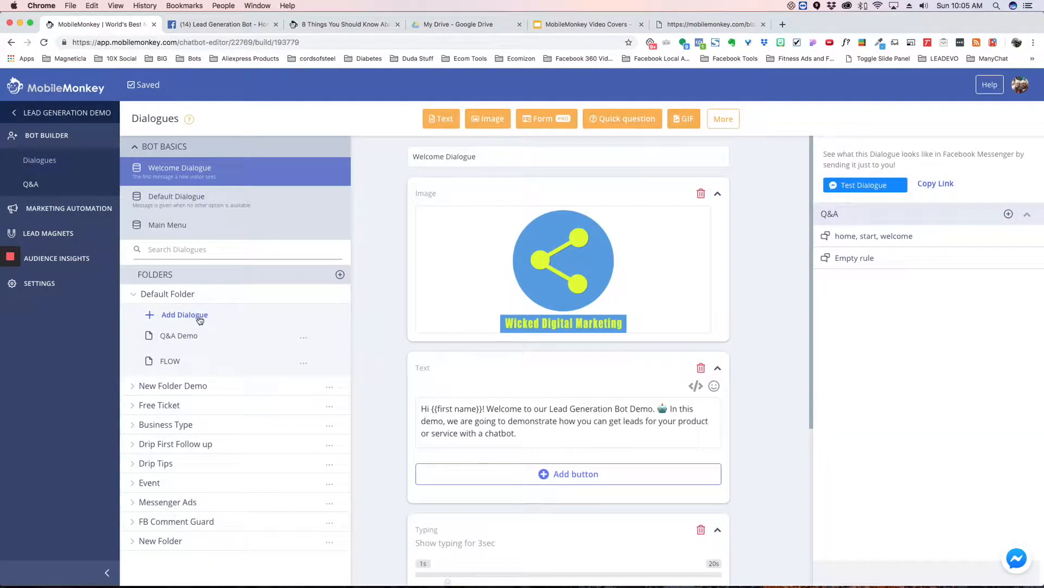
left_click(188, 314)
left_click(515, 311)
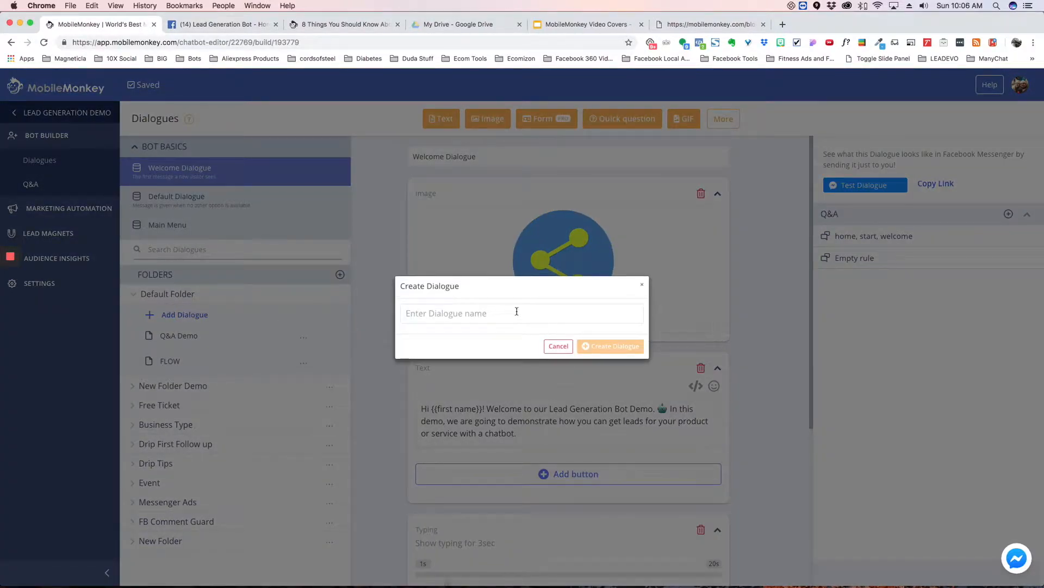
type("BLo")
type("g")
type(";o")
type("log UPdate")
type("s")
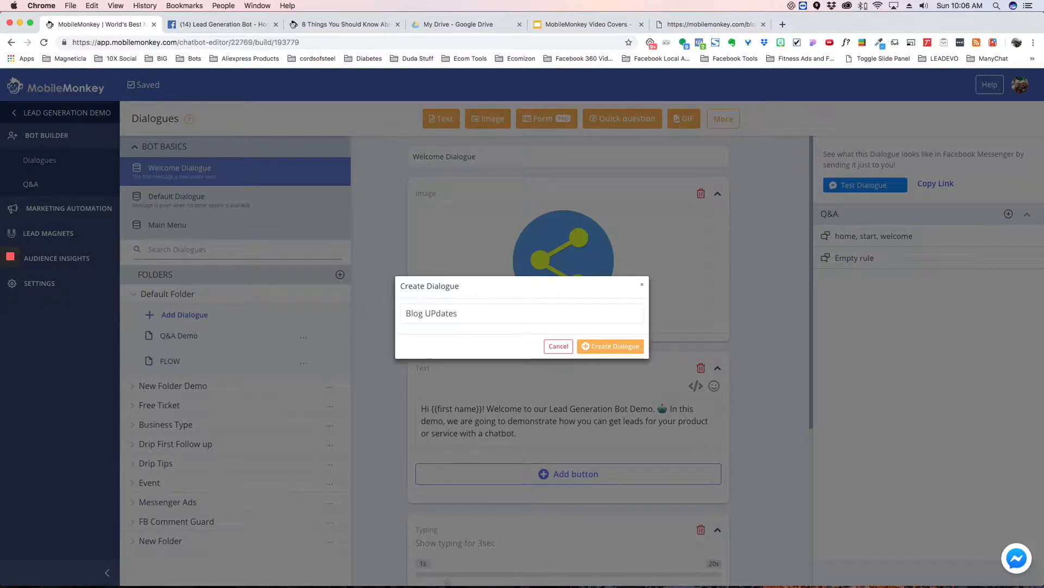
key("Return")
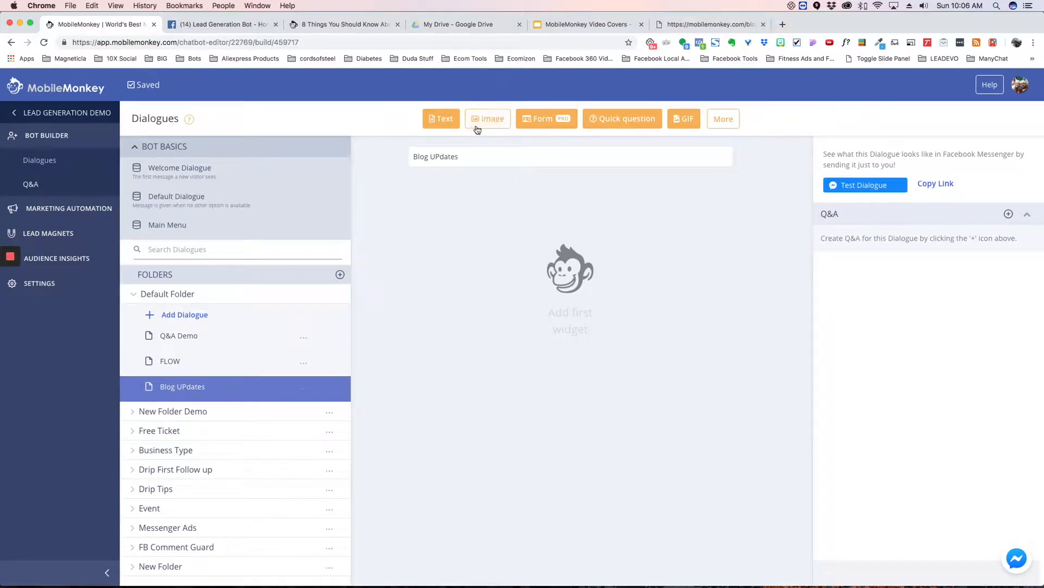
Add a quick question to the Blog UPdates dialogue asking "Hi {{first name}}, Would like to be notified everytime we update our blog?".
left_click(620, 118)
left_click(506, 247)
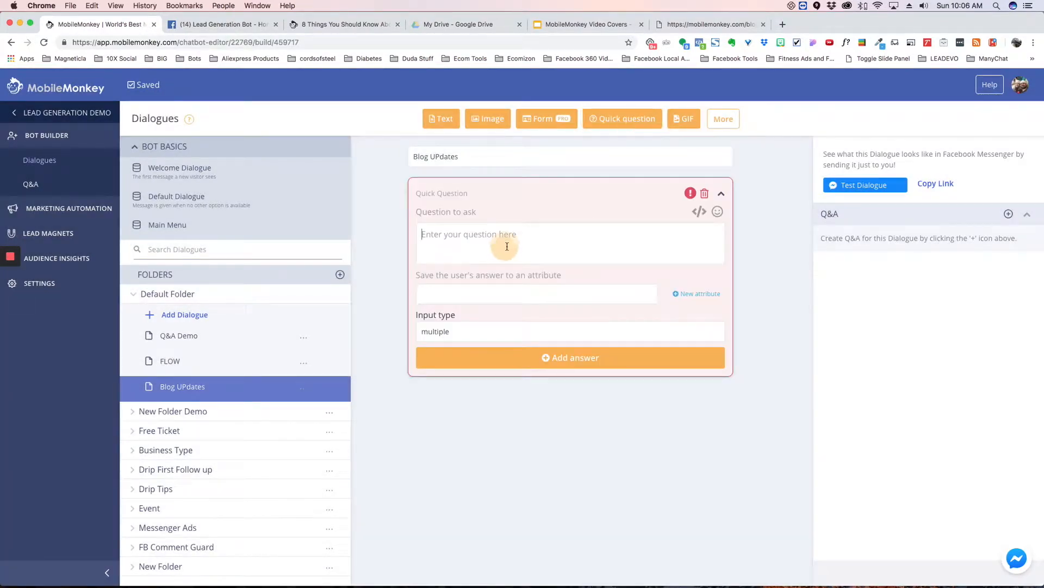
type("Hi {{f")
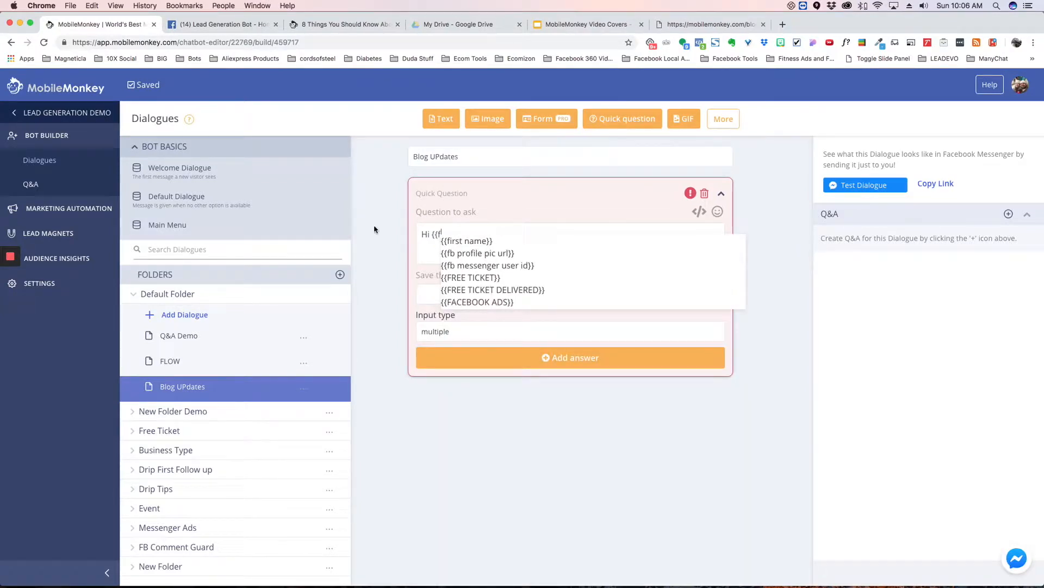
left_click(471, 241)
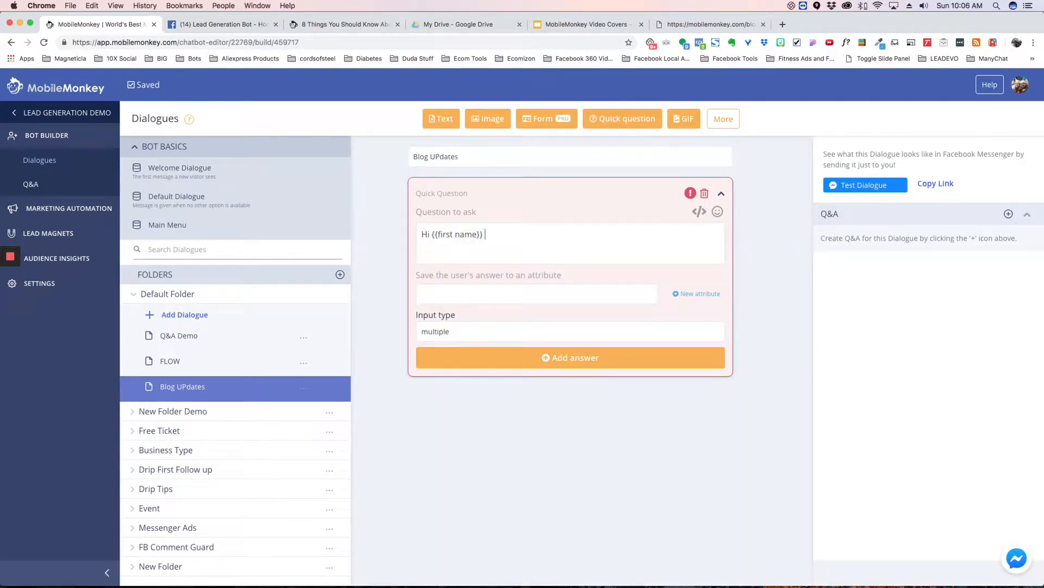
type(", Would like to be notified ever")
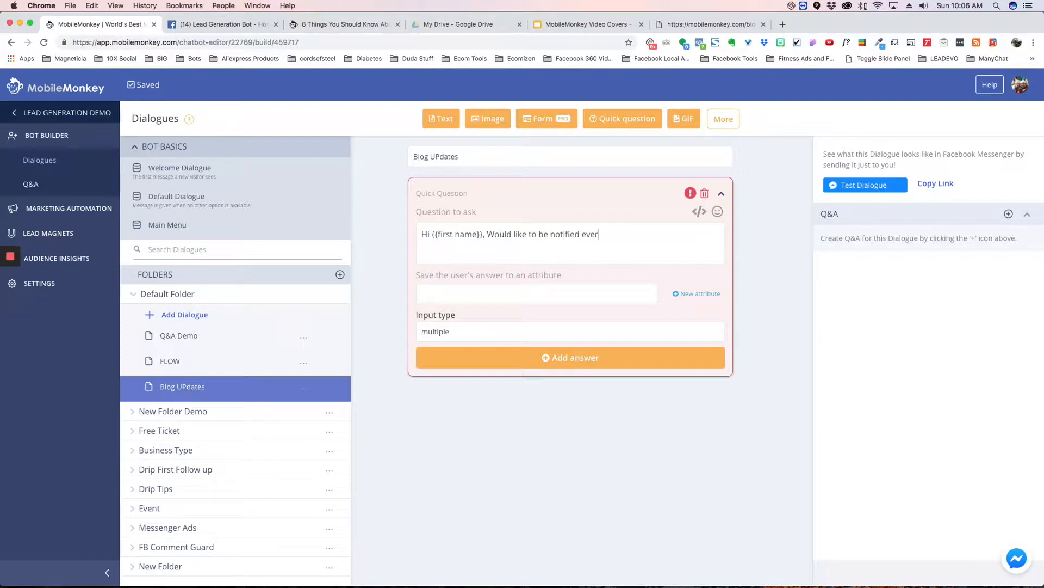
type("ytime we update our blog?")
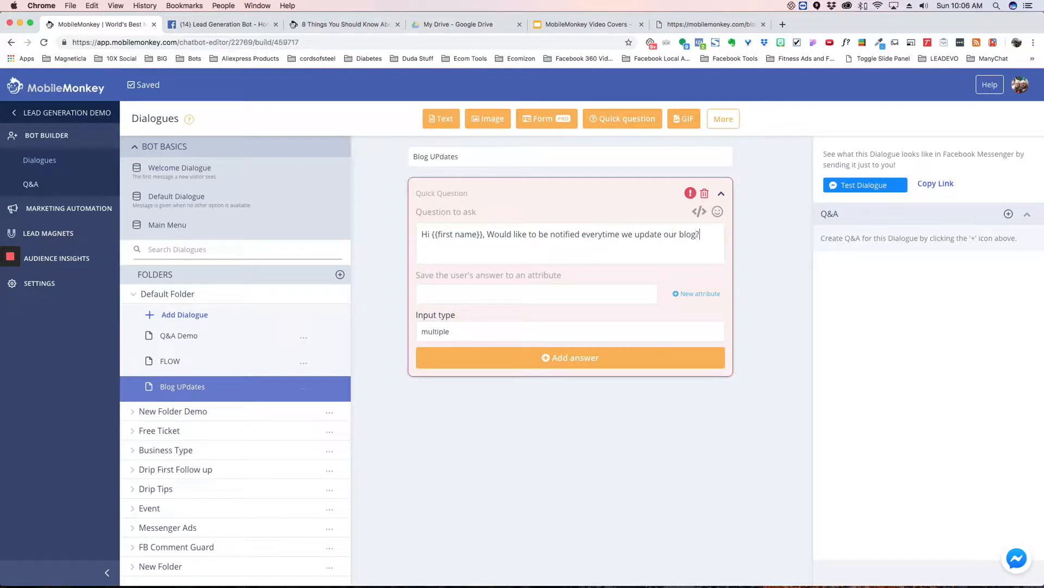
Save the quick question's answer to a new attribute named "Blog Updates".
left_click(579, 294)
left_click(700, 294)
left_click(517, 293)
type("Blog Updates")
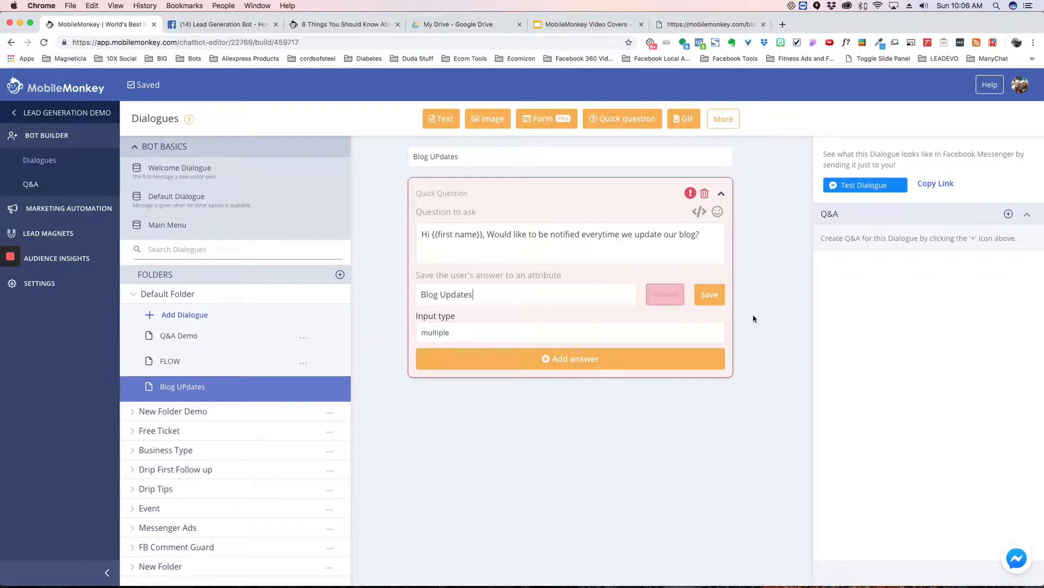
left_click(710, 294)
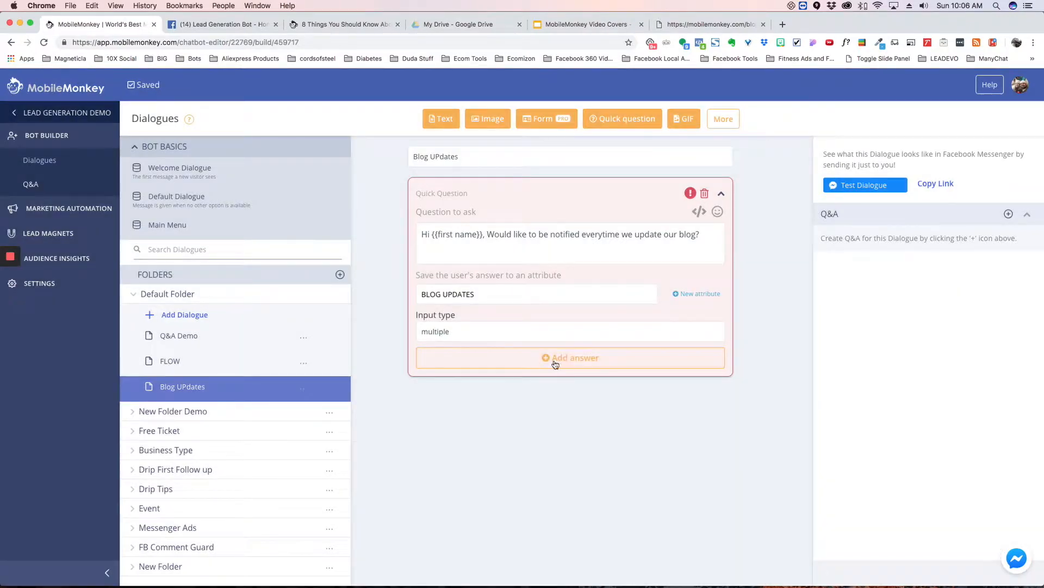
Add two answers, "Yes" and "No", to the quick question without an associated dialogue.
left_click(555, 357)
left_click(554, 404)
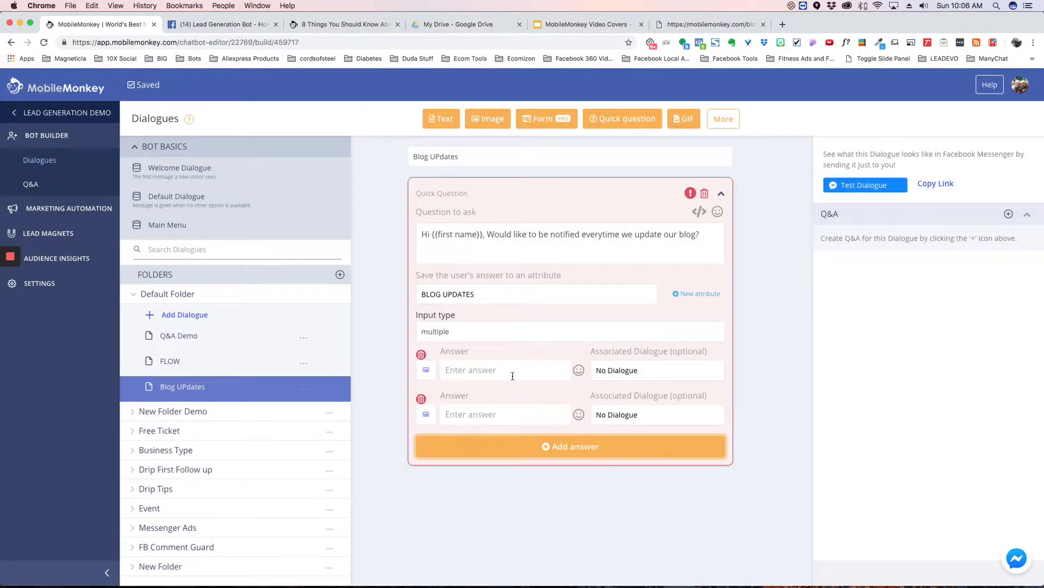
left_click(506, 370)
type("Yes")
key("Tab")
key("Tab")
type("No")
left_click(581, 505)
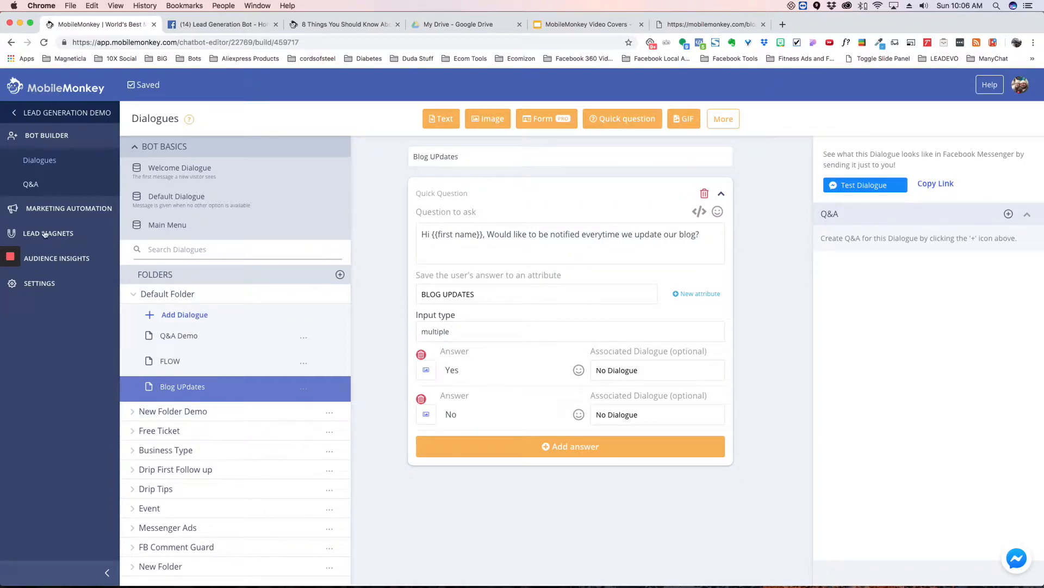
Create a new audience in Audience Insights and name it "blog Updates".
left_click(39, 211)
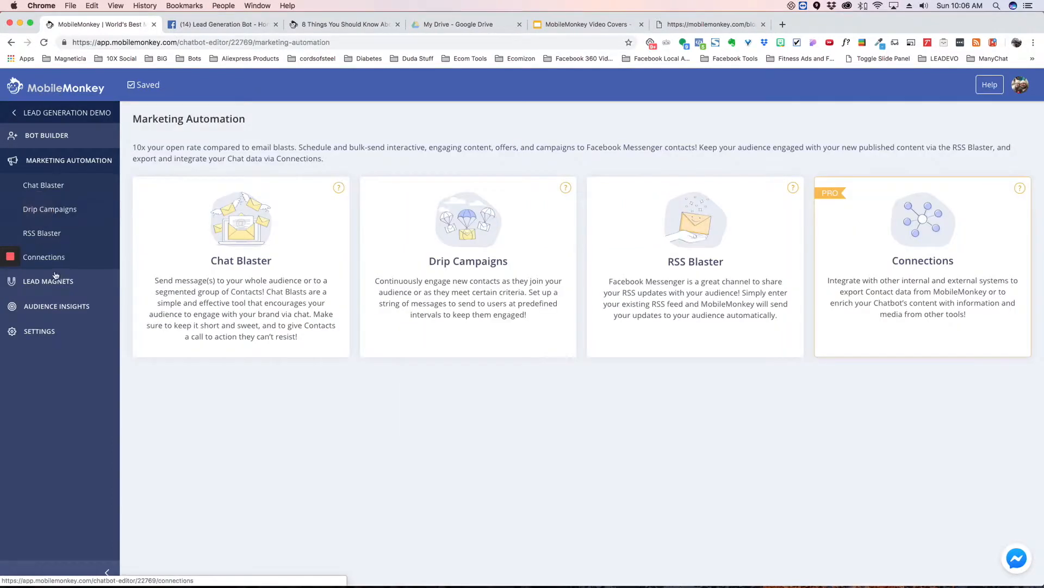
left_click(57, 303)
left_click(420, 266)
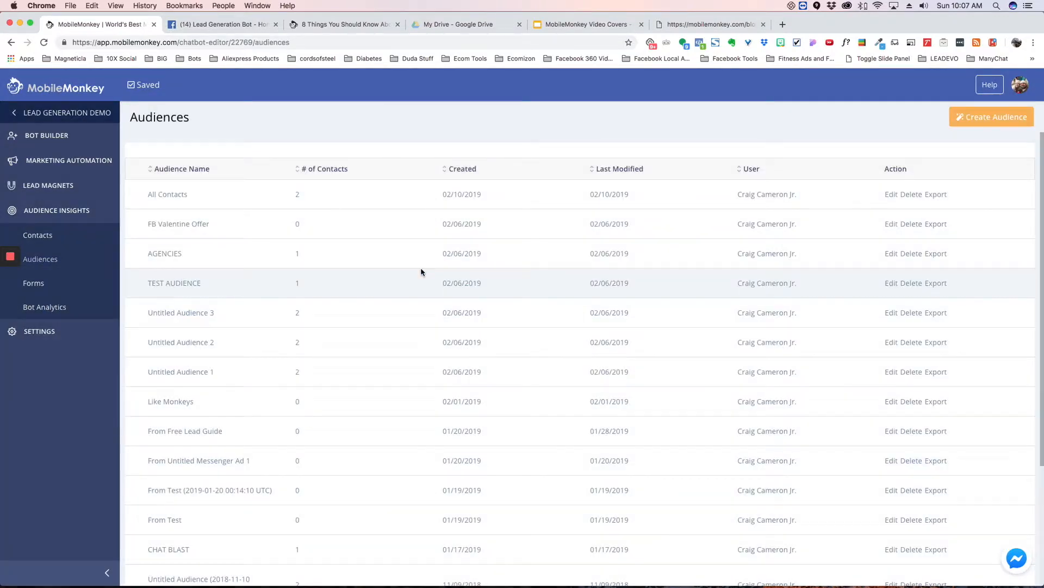
left_click(984, 121)
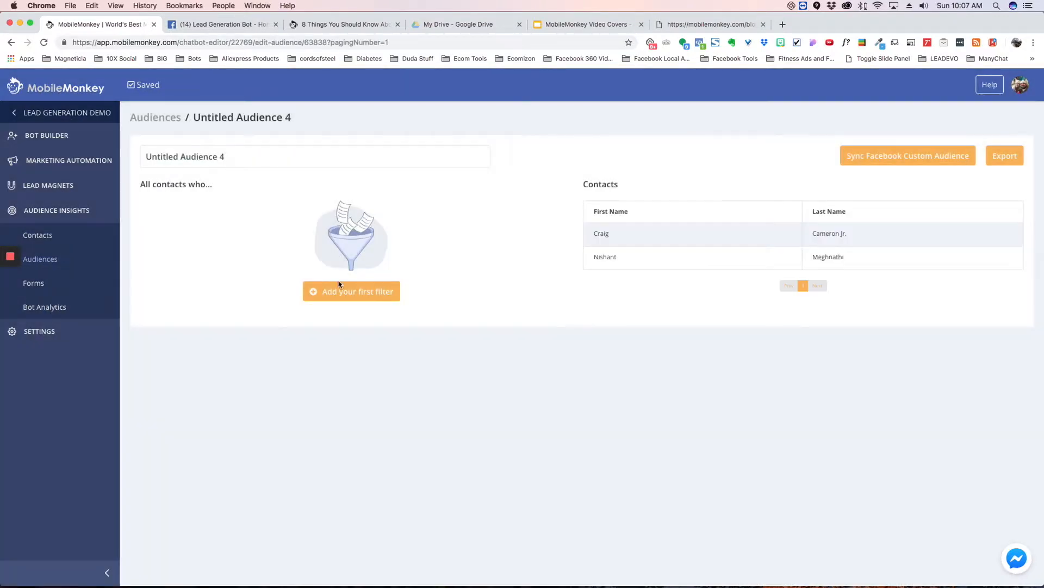
left_click_drag(247, 157, 157, 139)
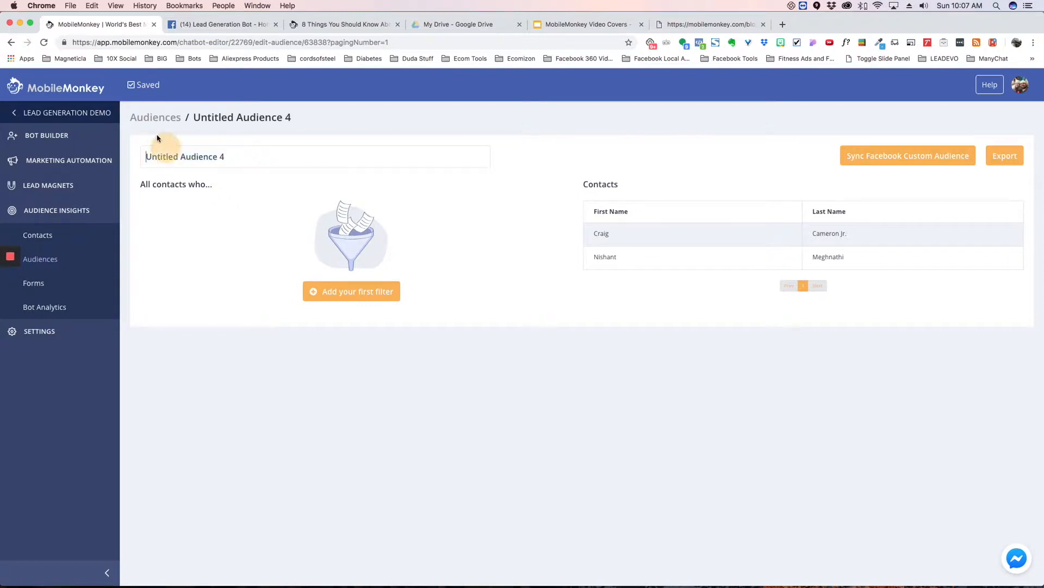
left_click(197, 158)
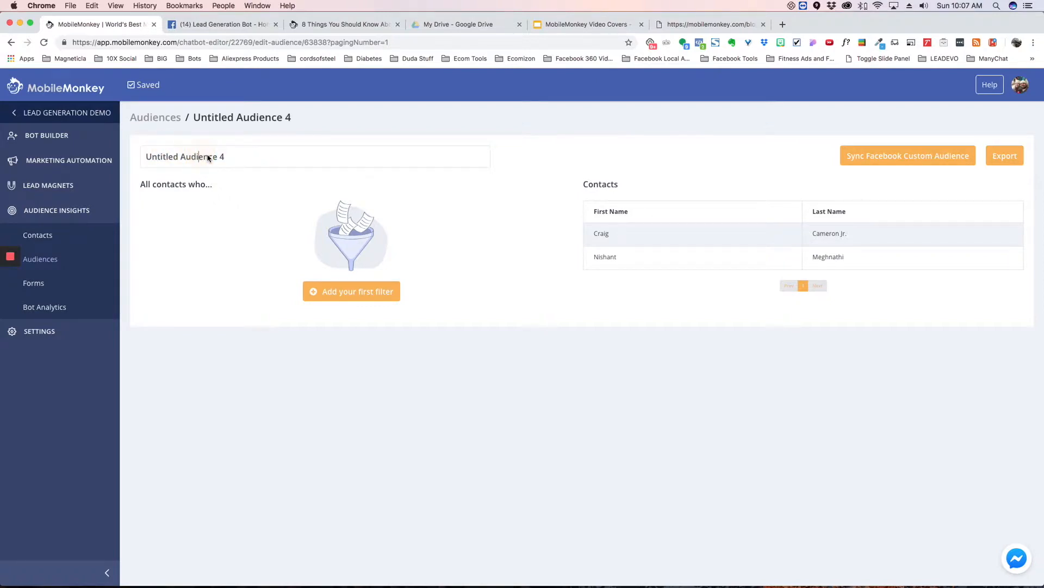
left_click_drag(226, 158, 151, 157)
type("blog Updates")
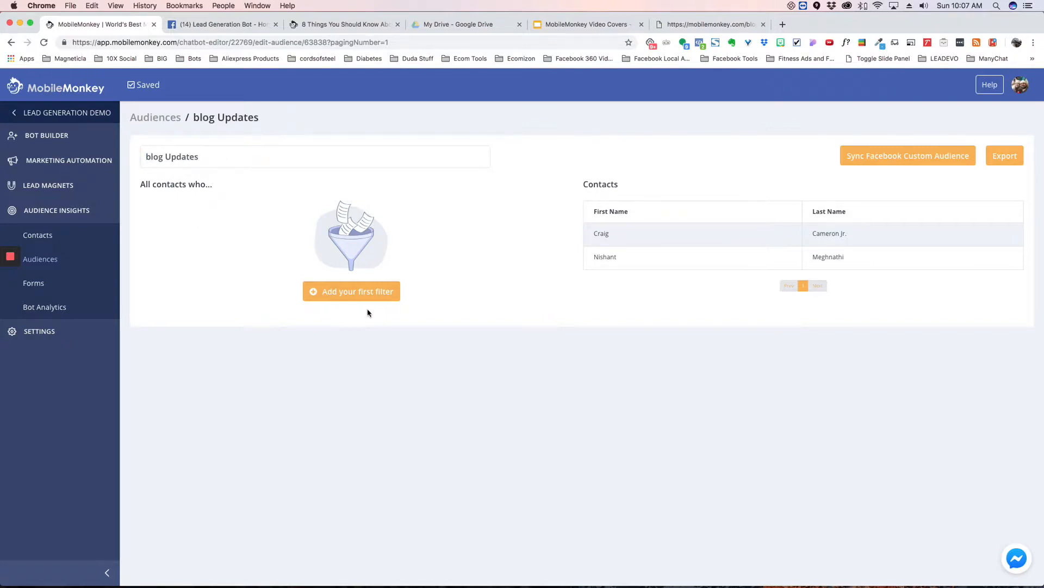
Filter the blog Updates audience to contacts whose BLOG UPDATES attribute equals "yes" and save the filter.
left_click(373, 292)
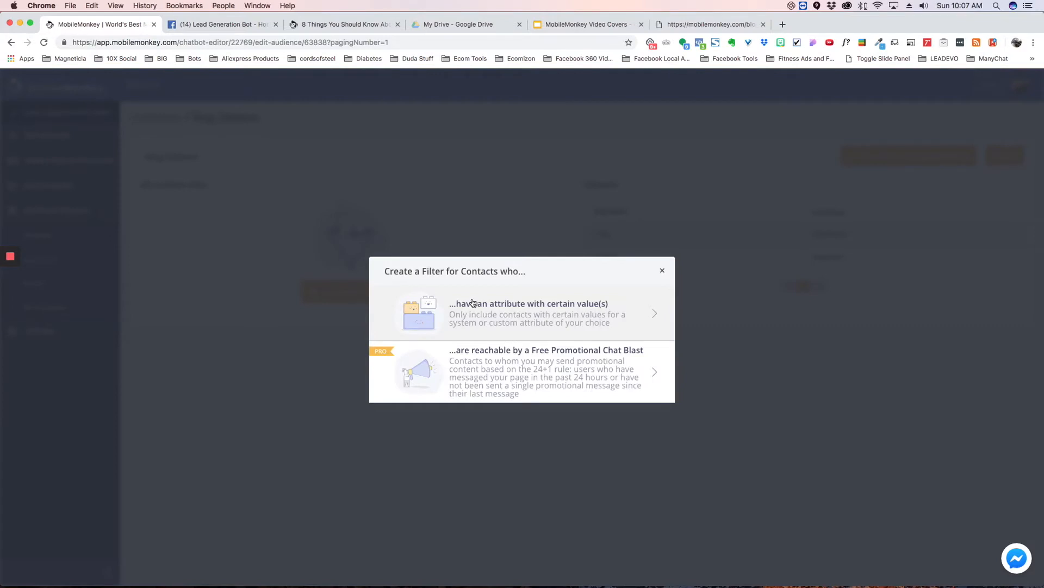
left_click(492, 303)
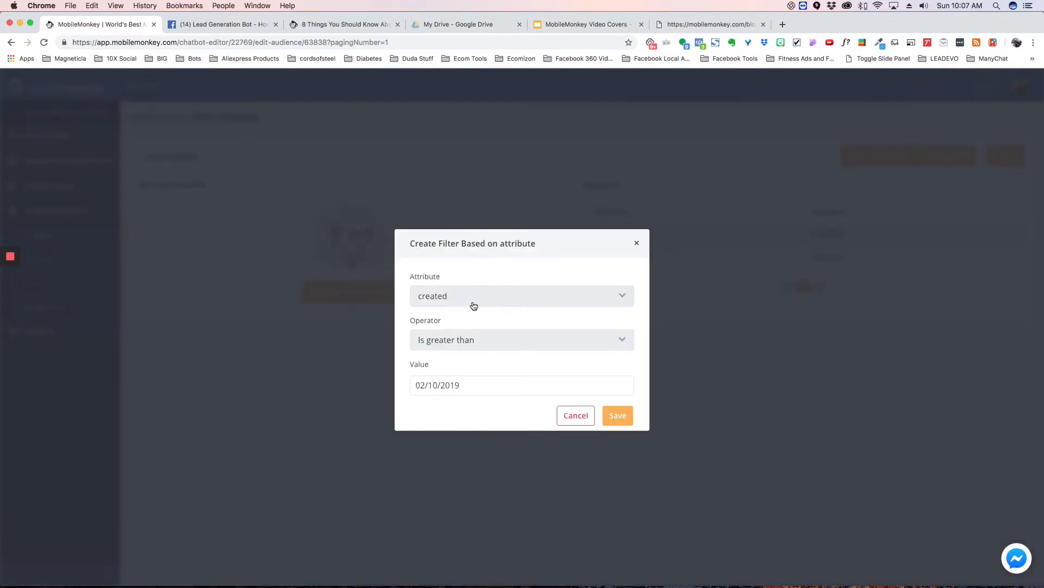
left_click(481, 291)
scroll(474, 348, "down", 3)
scroll(474, 348, "down", 2)
left_click(474, 342)
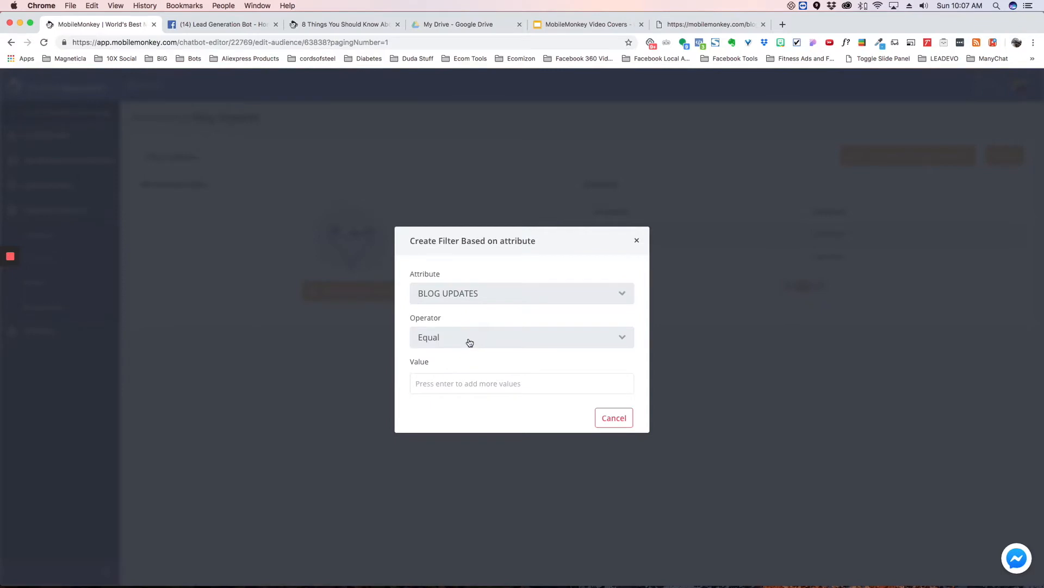
left_click(443, 379)
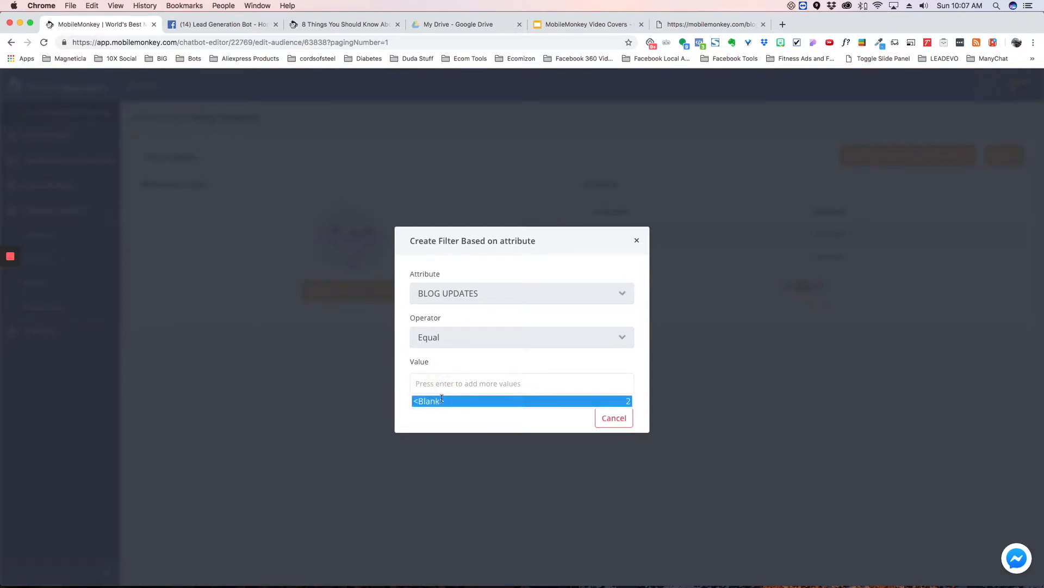
type("yes")
key("Return")
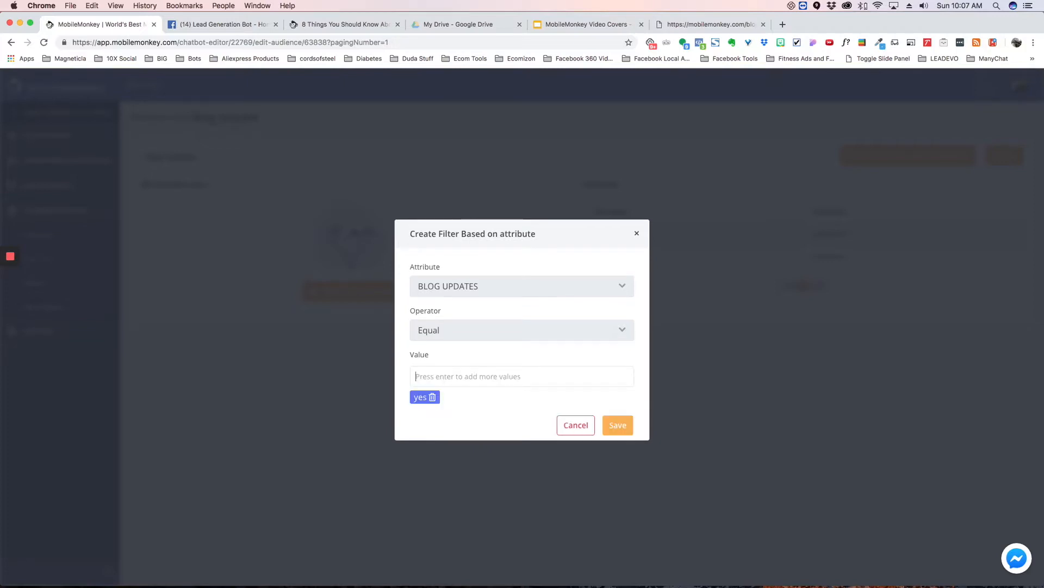
left_click(628, 427)
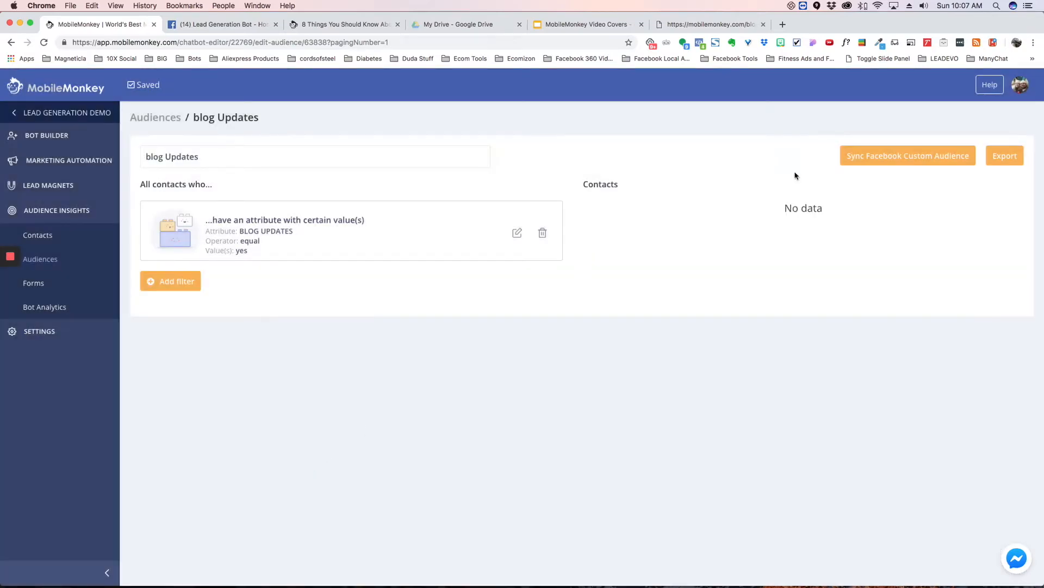
Send the Blog UPdates dialogue to Messenger as a test and answer Yes in the Facebook page's chat.
left_click(43, 135)
left_click(41, 160)
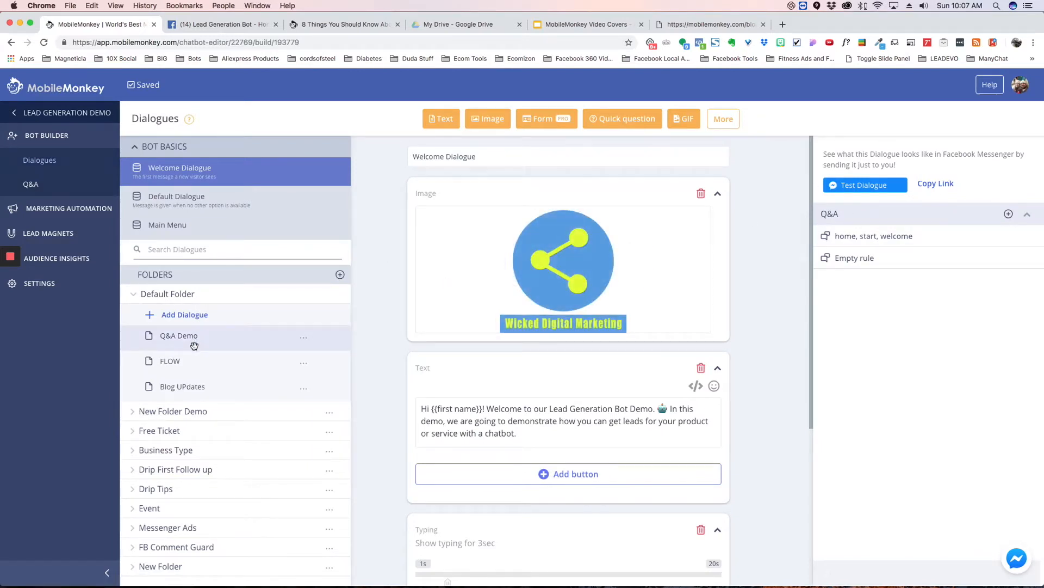
left_click(200, 392)
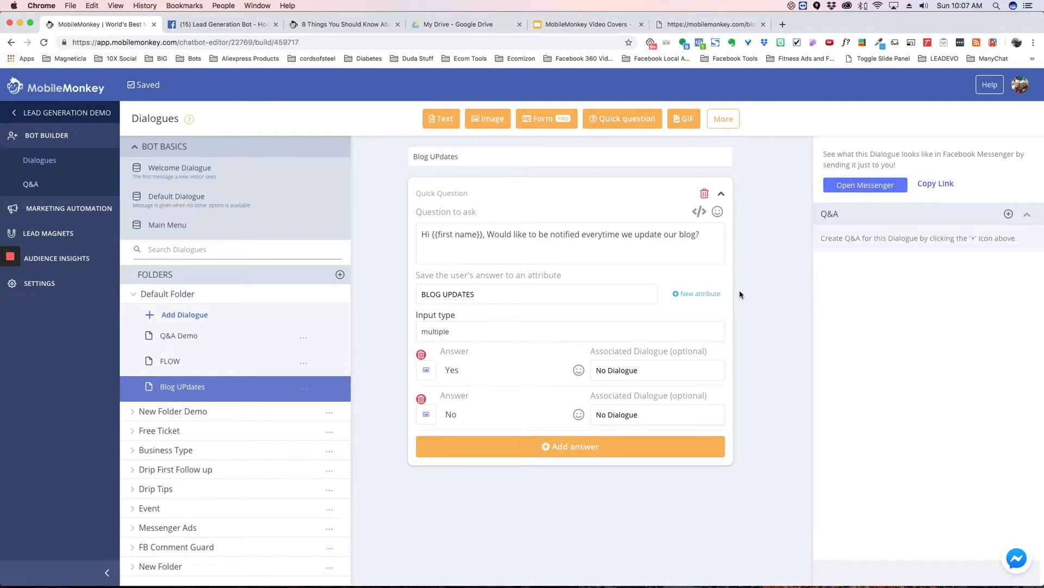
left_click(217, 24)
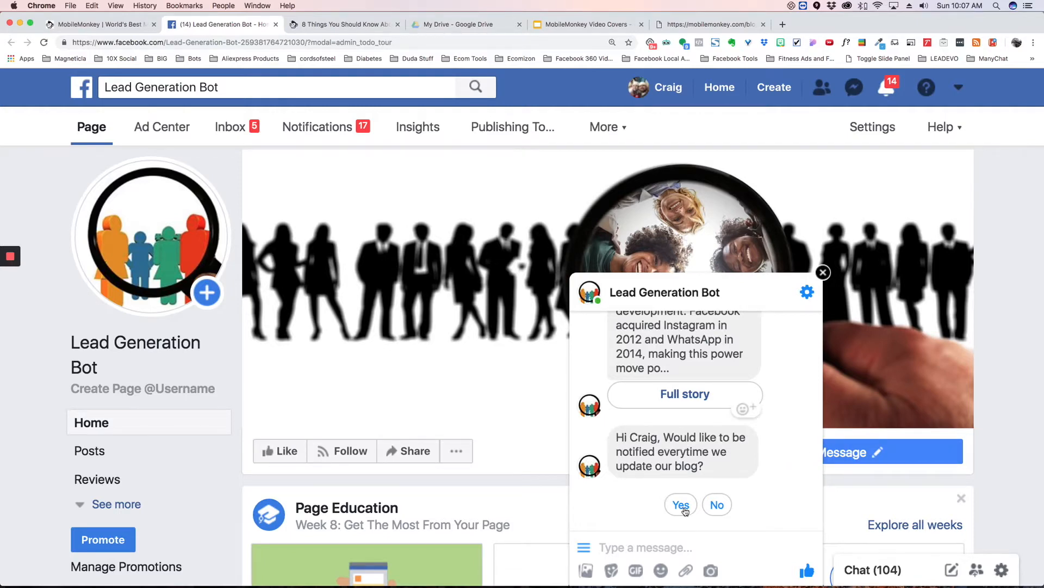
left_click(682, 506)
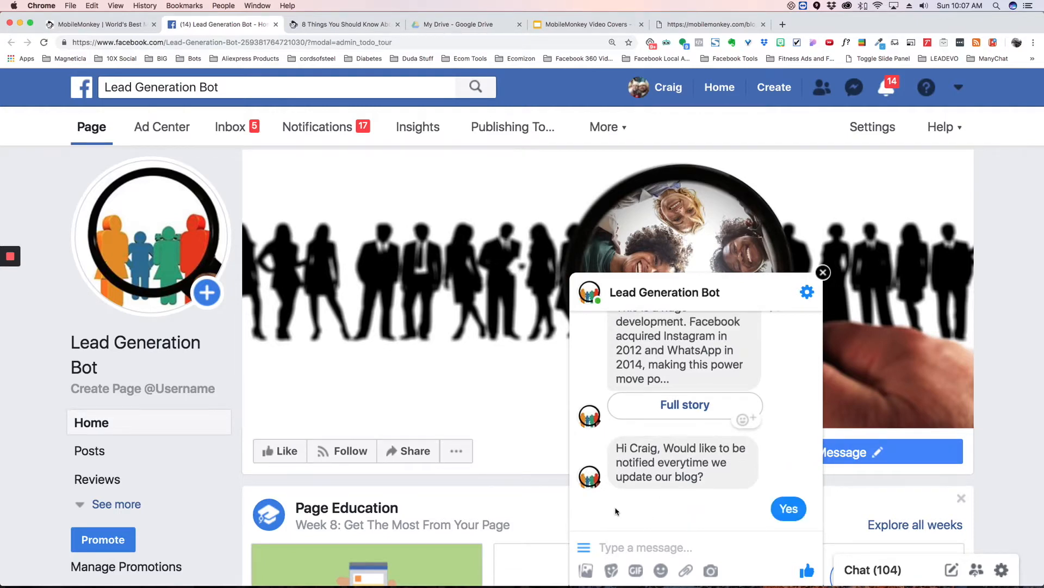
Return to MobileMonkey and open the blog Updates audience to check which contacts it includes.
left_click(100, 24)
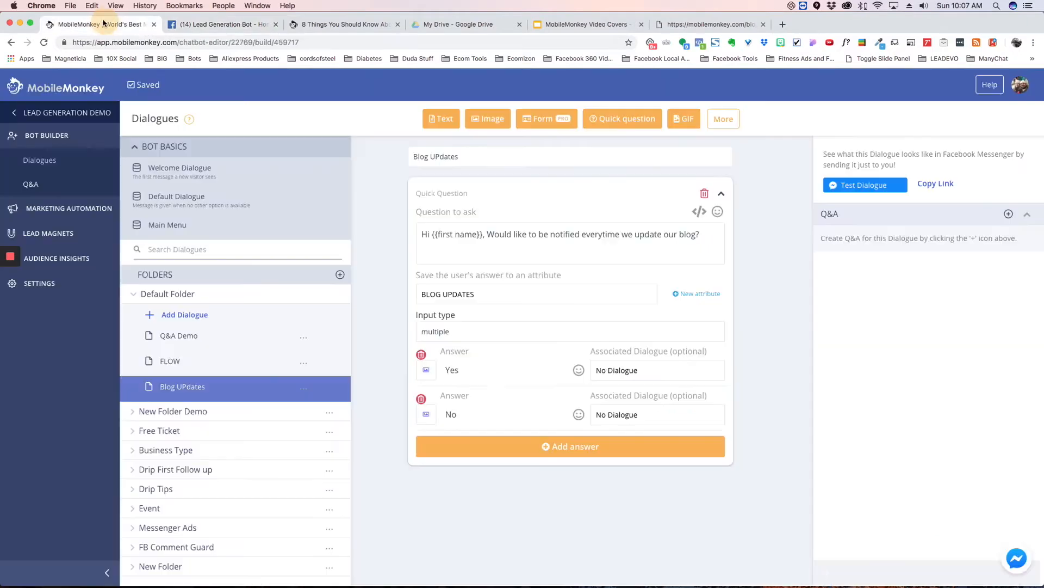
left_click(55, 258)
left_click(472, 251)
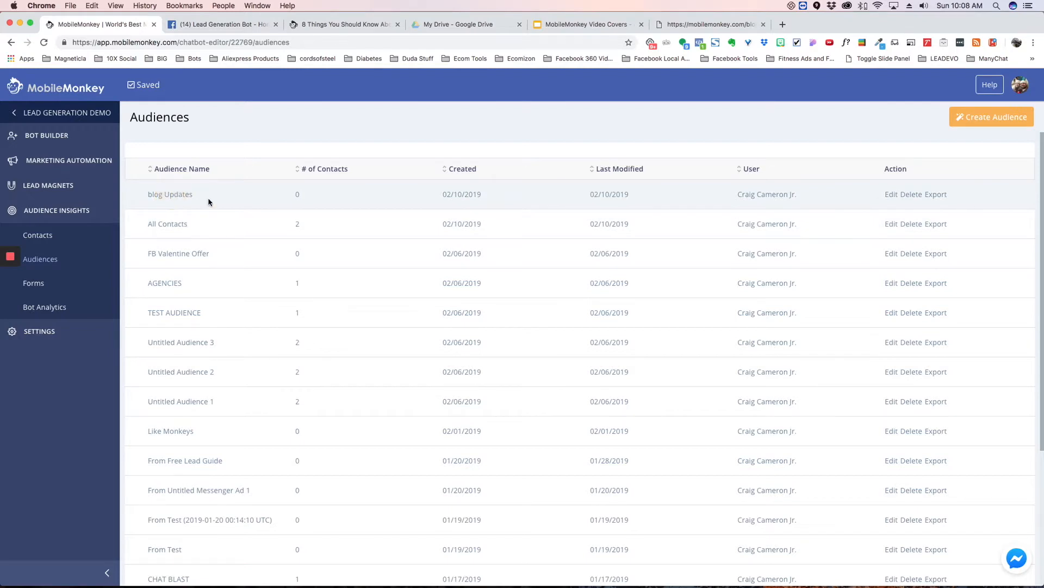
left_click(890, 196)
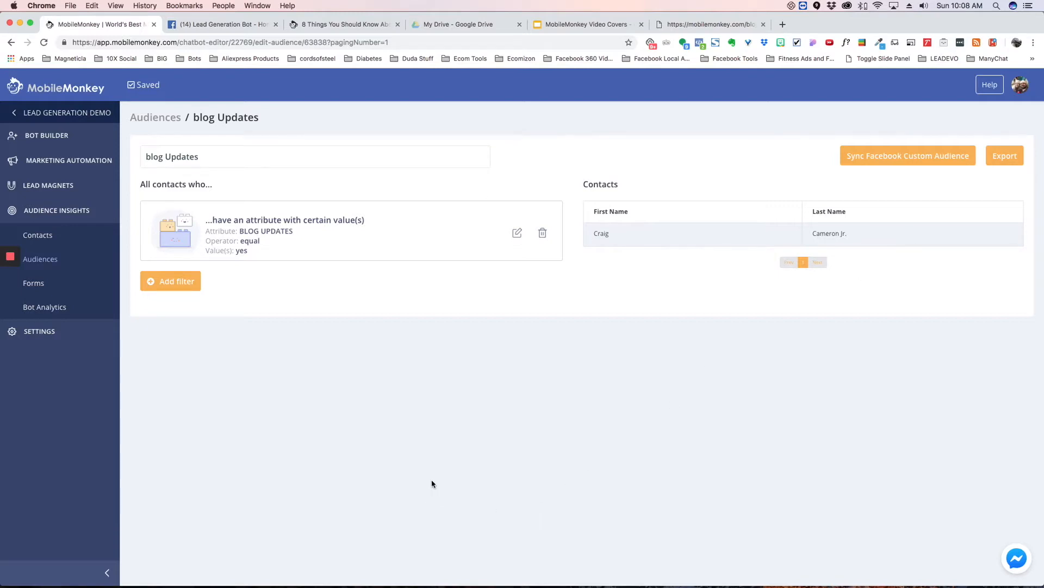
Create a new RSS blaster with its default settings and return to the Bot Builder overview.
left_click(49, 137)
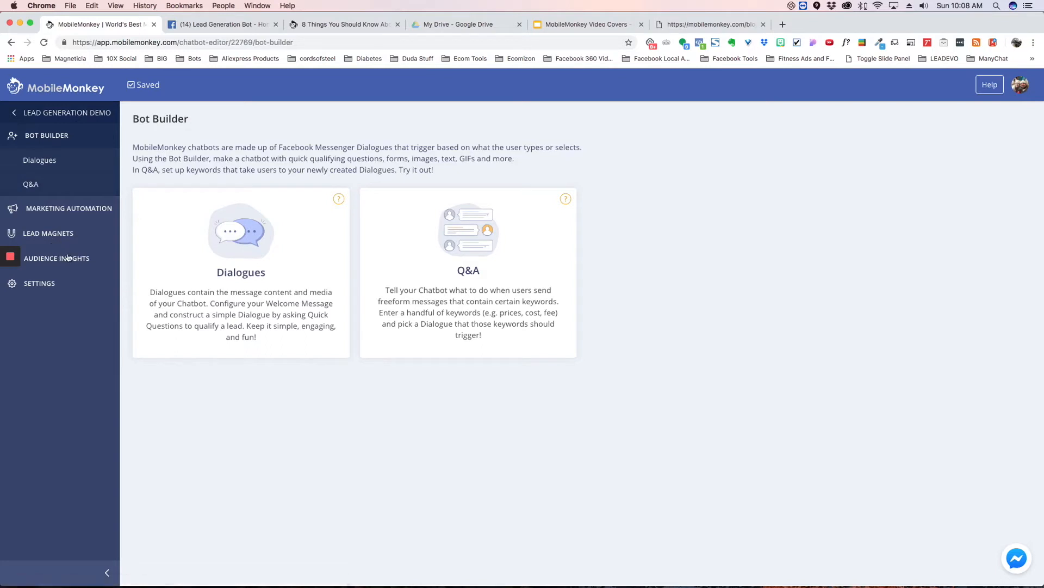
left_click(87, 212)
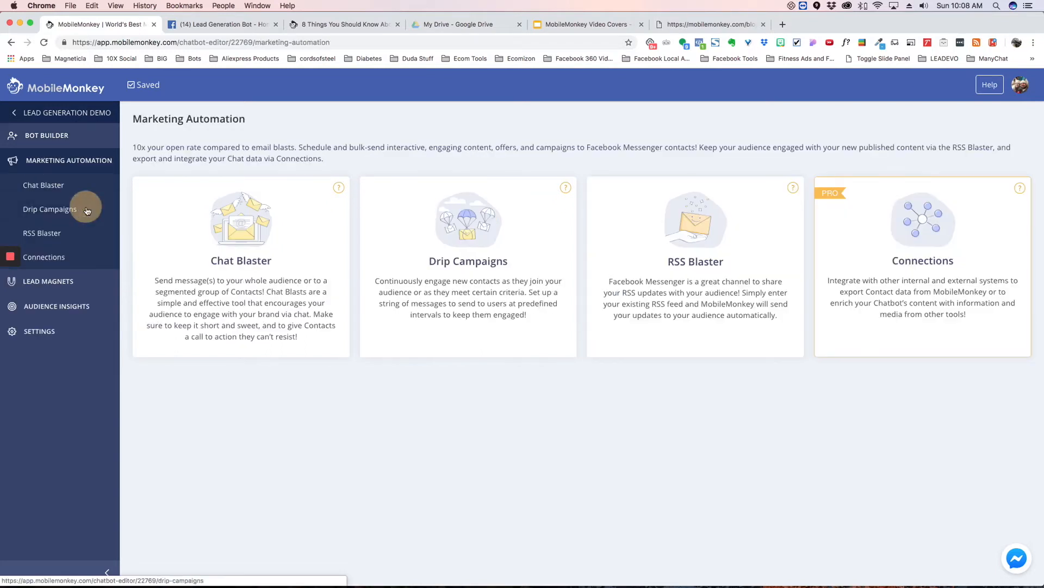
left_click(54, 283)
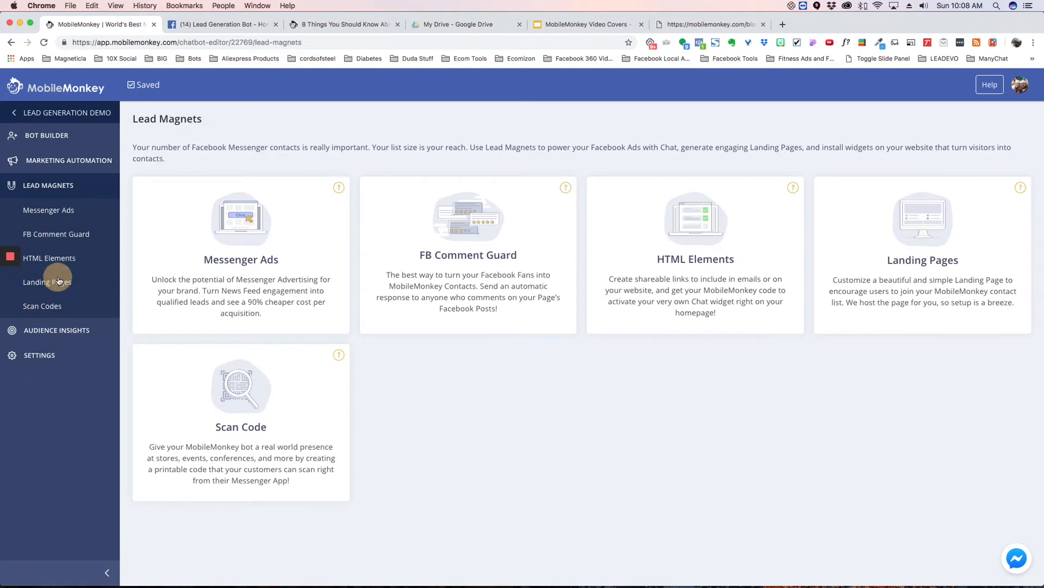
left_click(97, 158)
left_click(46, 234)
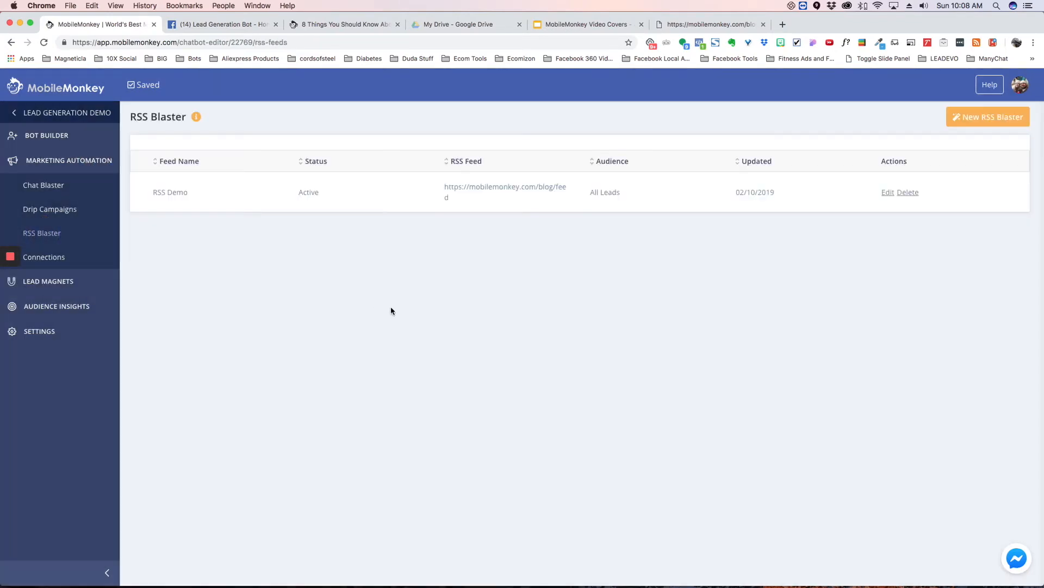
left_click(993, 119)
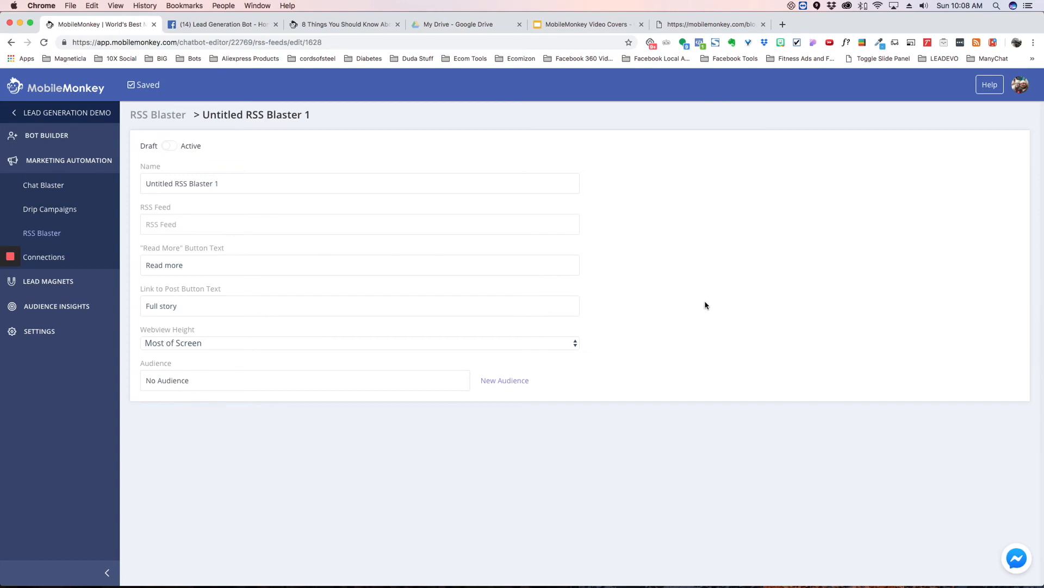
left_click(47, 136)
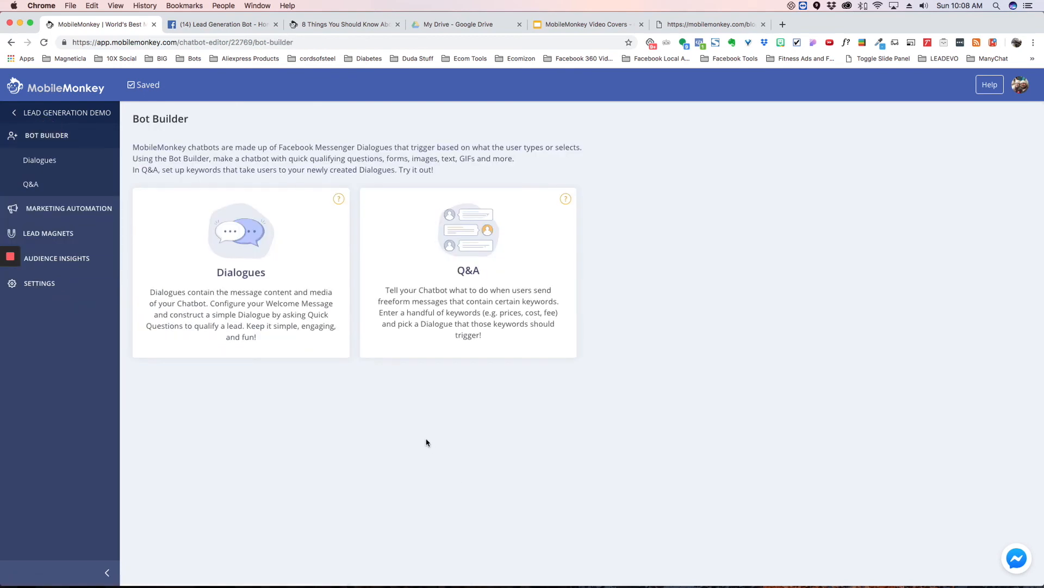